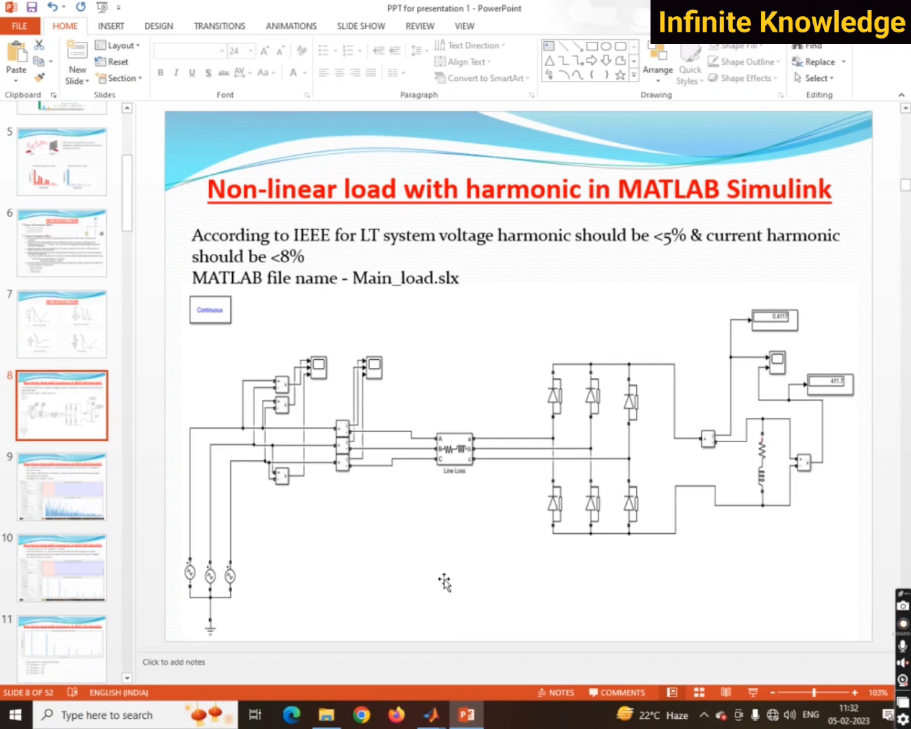
# Step: Review the voltage FFT analysis on slide 9 and return to the circuit diagram on slide 8
pyautogui.click(83, 505)
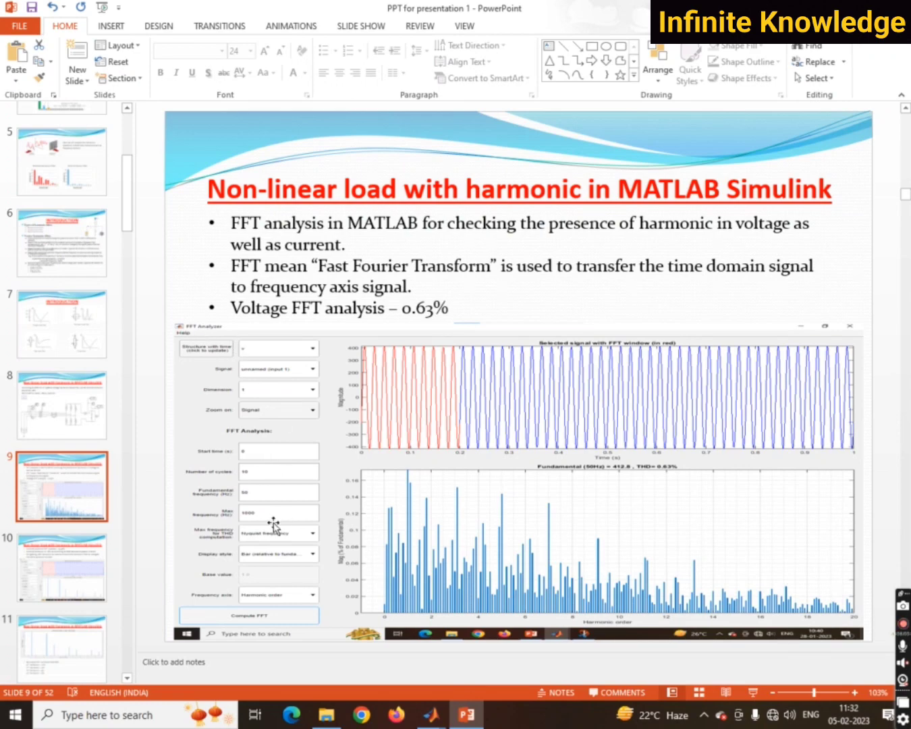
pyautogui.click(80, 415)
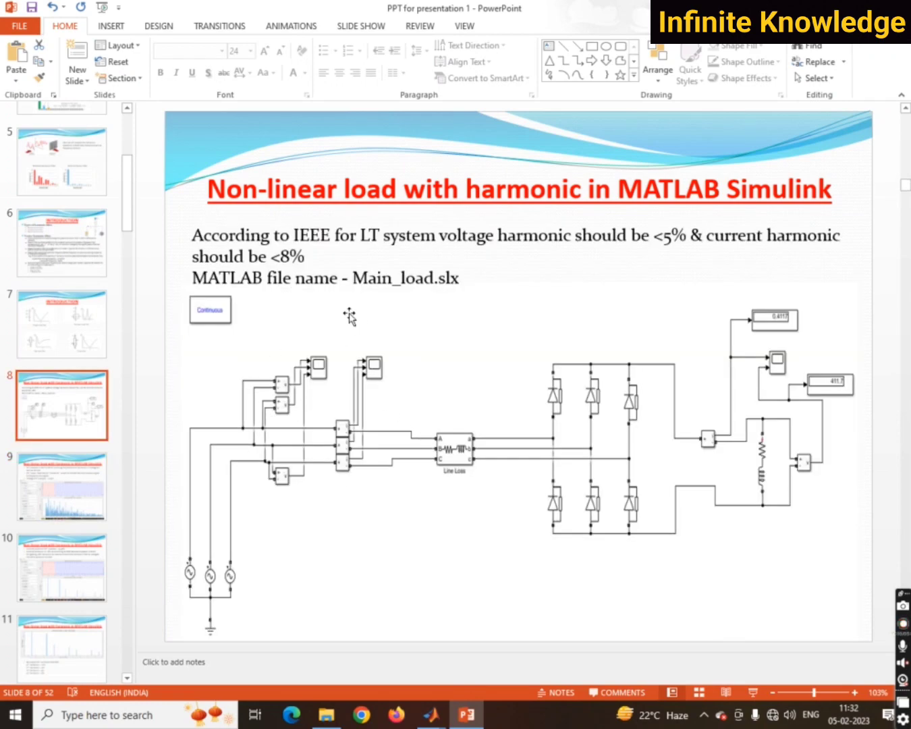
# Step: Close the Scope2, Scope3, Scope4 and Advance_2_C_type harmonic filter windows, and switch to the Main_load Simulink model
pyautogui.click(435, 713)
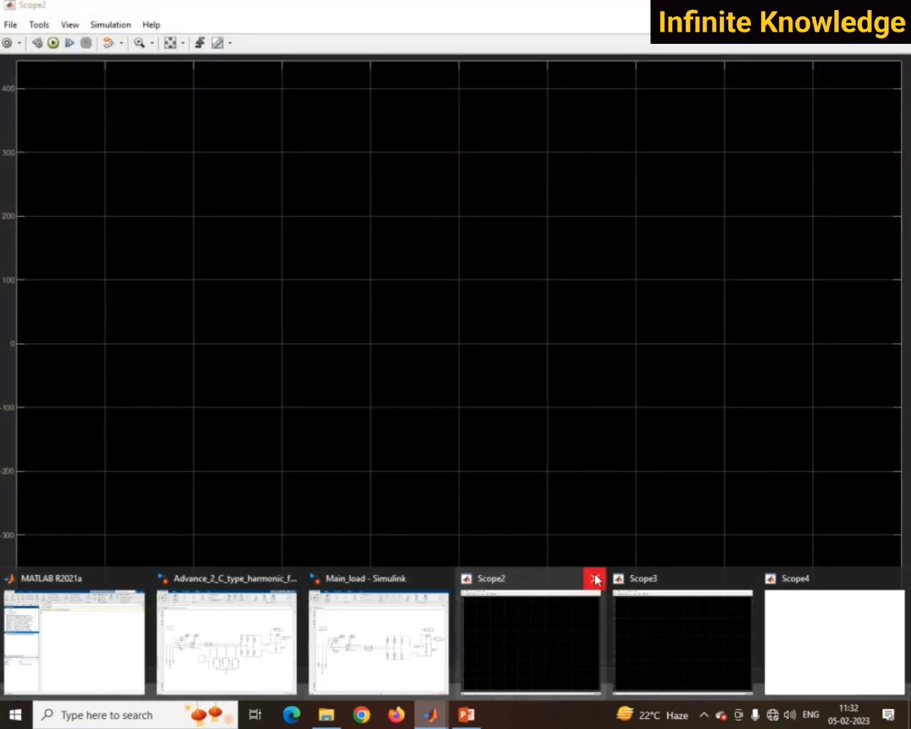
pyautogui.click(593, 579)
pyautogui.click(652, 577)
pyautogui.click(732, 576)
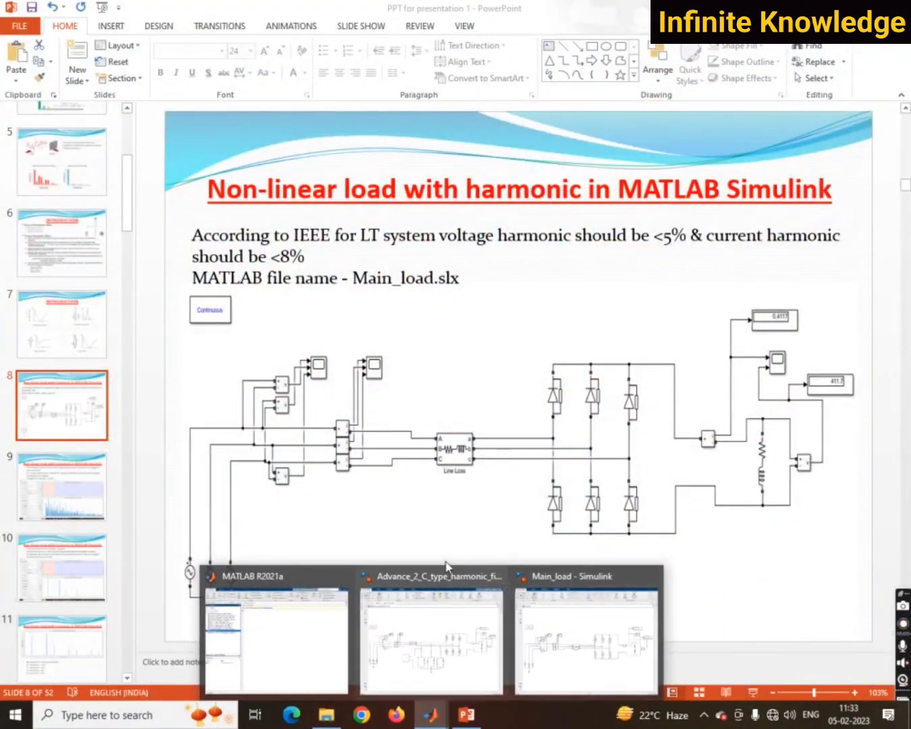
pyautogui.click(500, 579)
pyautogui.click(530, 630)
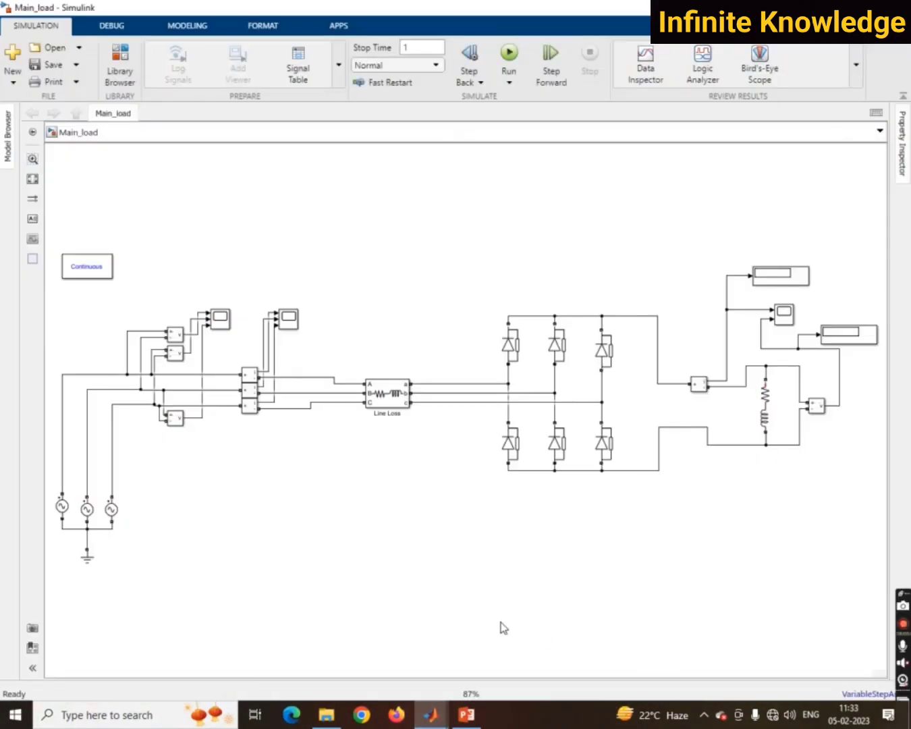
# Step: Run the Main_load simulation and open Scope2 to view the three-phase voltage waveforms
pyautogui.click(508, 56)
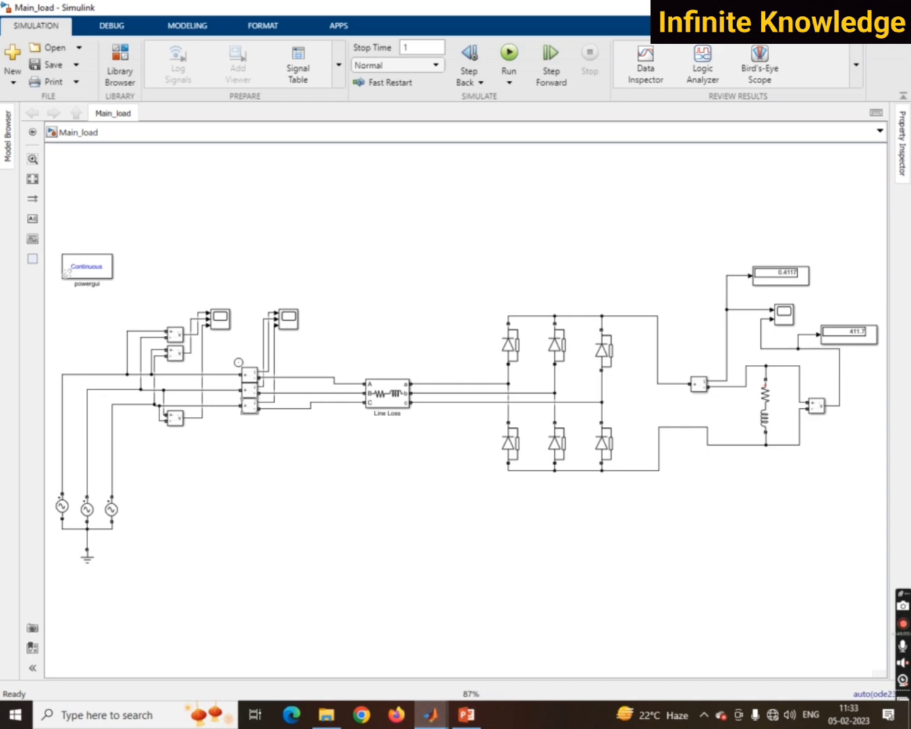
pyautogui.click(222, 321)
pyautogui.doubleClick(221, 321)
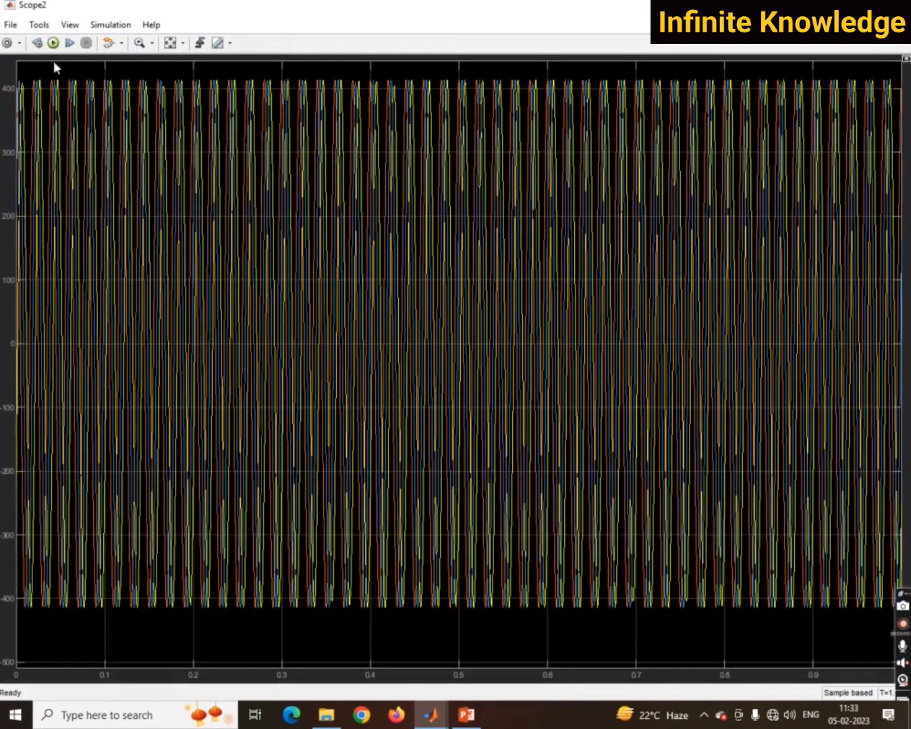
# Step: In Scope2's logging properties, apply the Structure With Time save format for the variable voltage, and close the scope
pyautogui.click(19, 43)
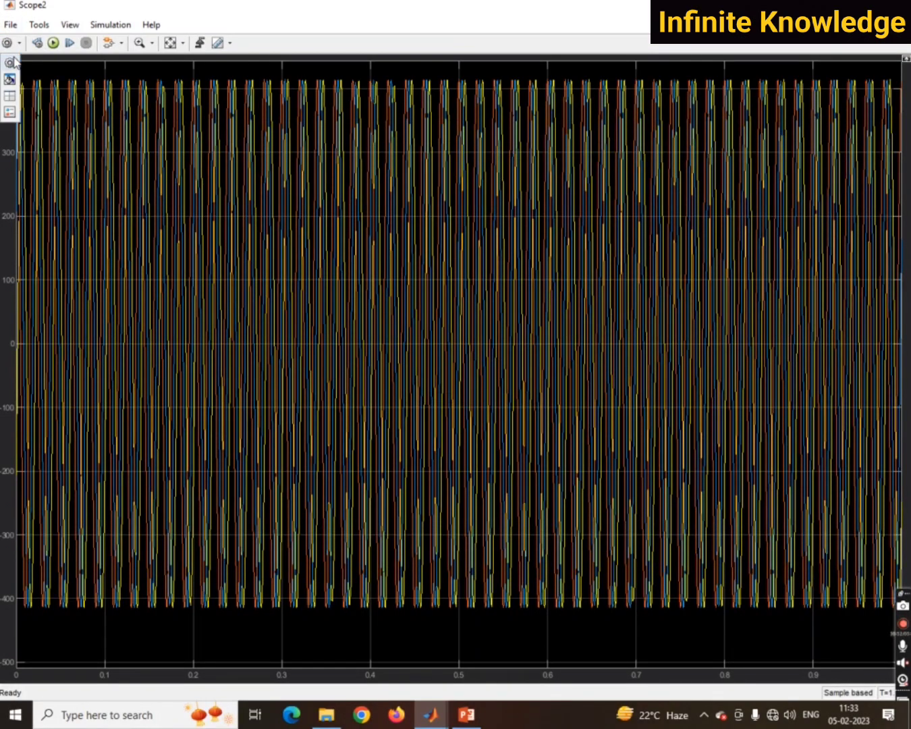
pyautogui.click(10, 62)
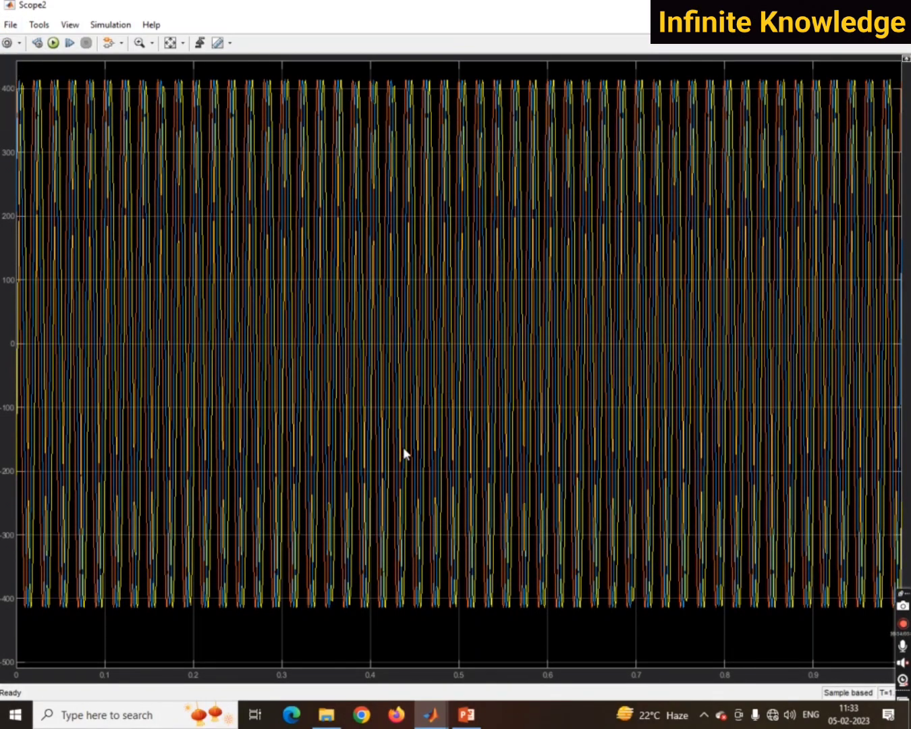
pyautogui.click(444, 265)
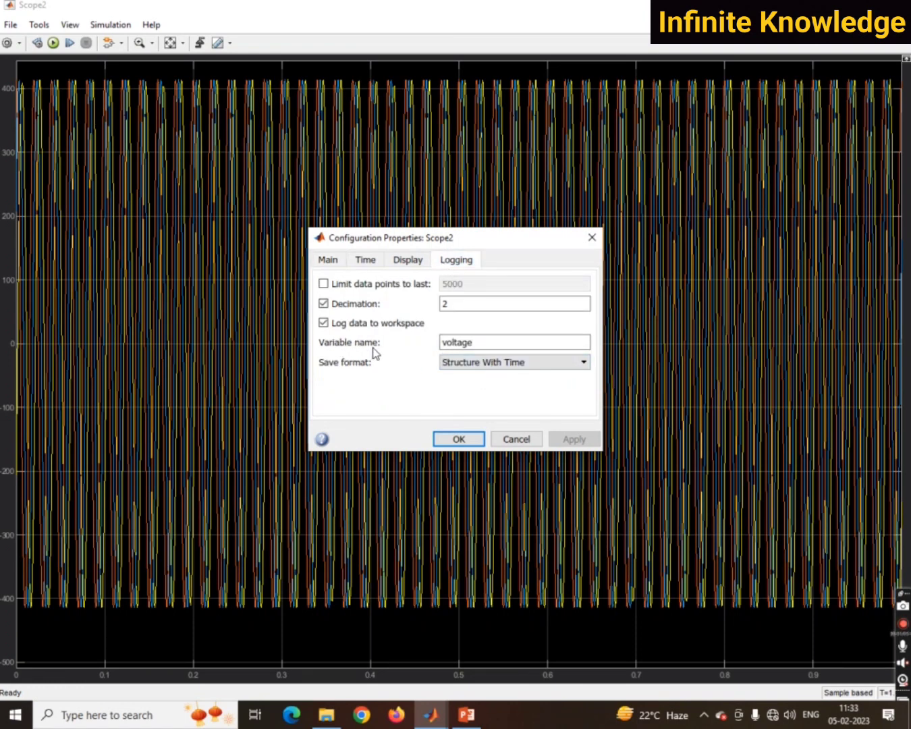
pyautogui.click(471, 342)
pyautogui.click(535, 366)
pyautogui.click(527, 375)
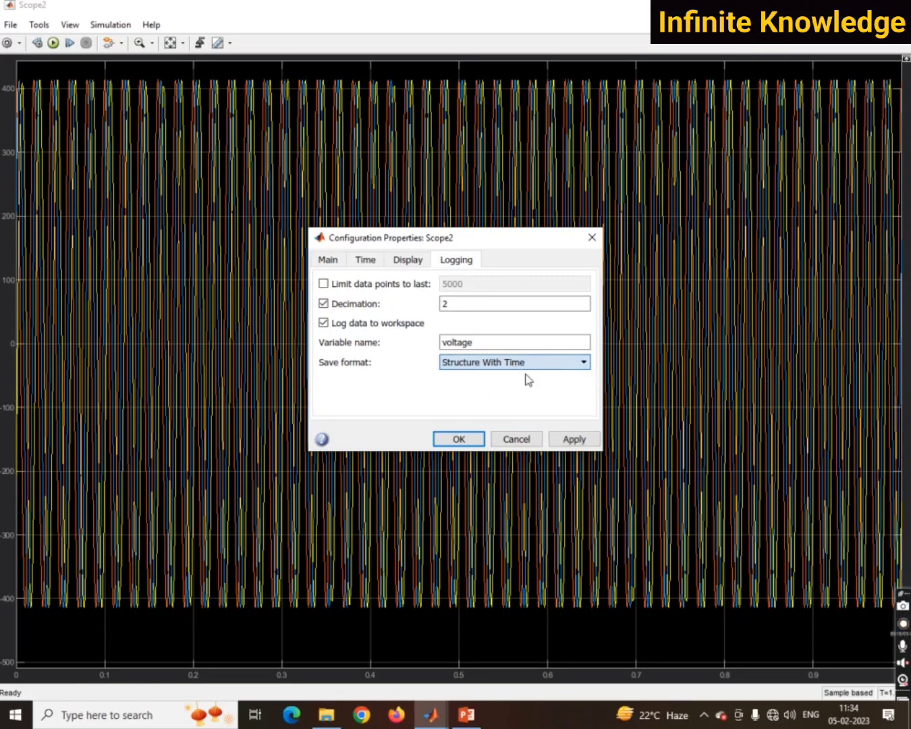
pyautogui.click(574, 439)
pyautogui.click(516, 439)
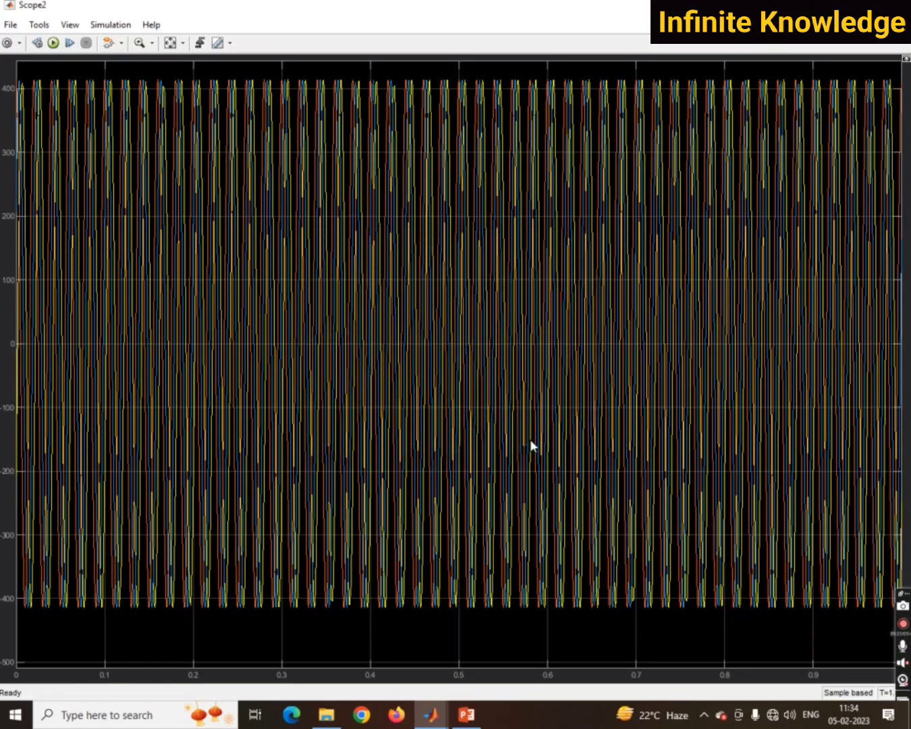
pyautogui.click(901, 6)
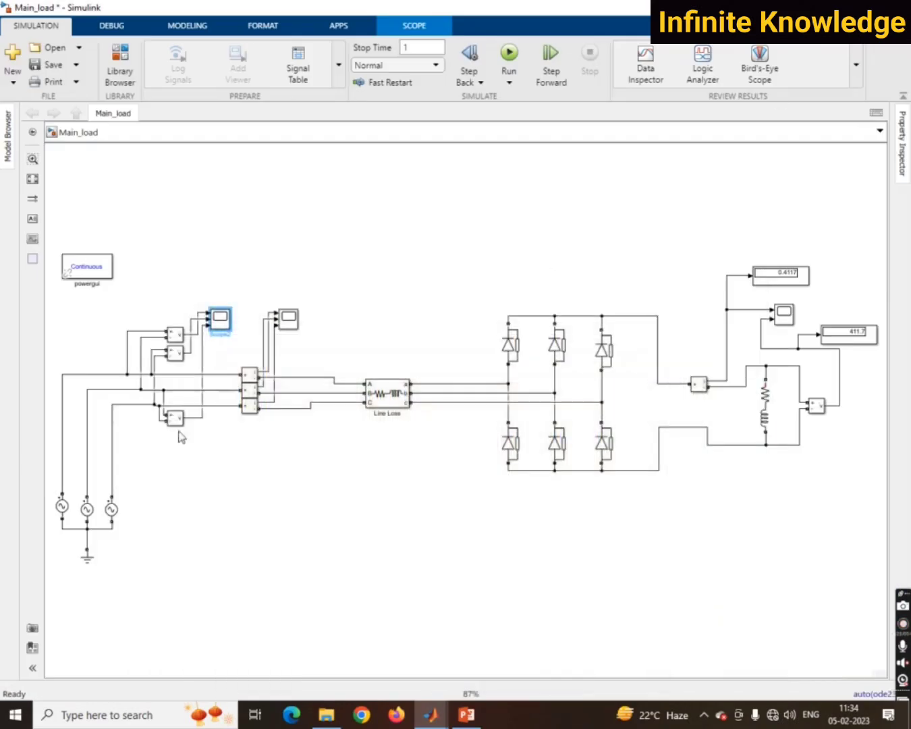
# Step: In Scope3's logging properties, apply the Structure With Time save format for the variable current, and return to the model
pyautogui.doubleClick(292, 323)
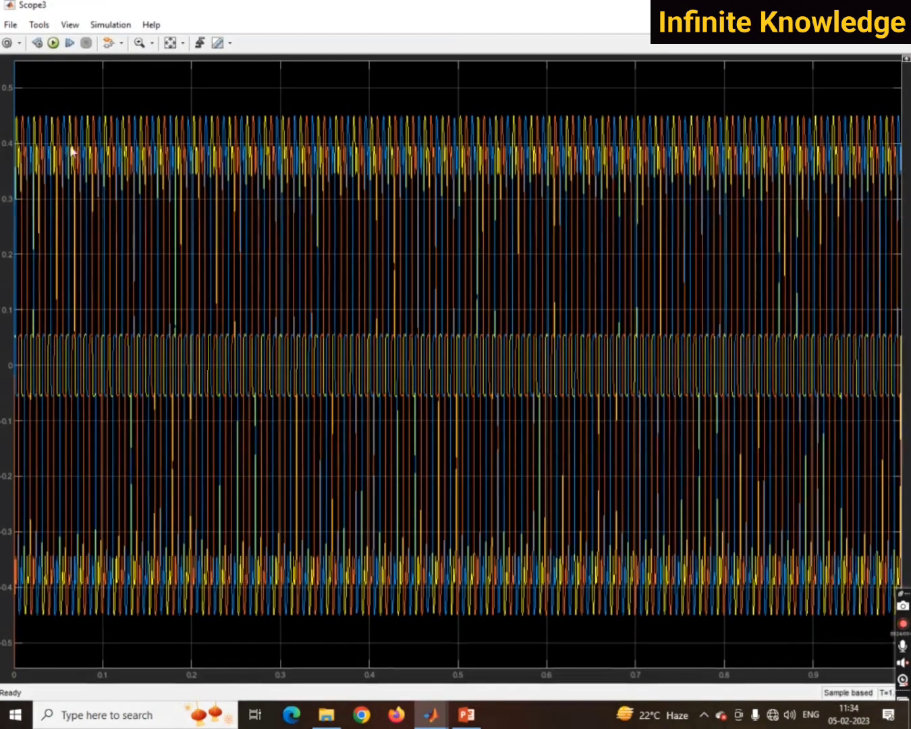
pyautogui.click(6, 42)
pyautogui.click(456, 261)
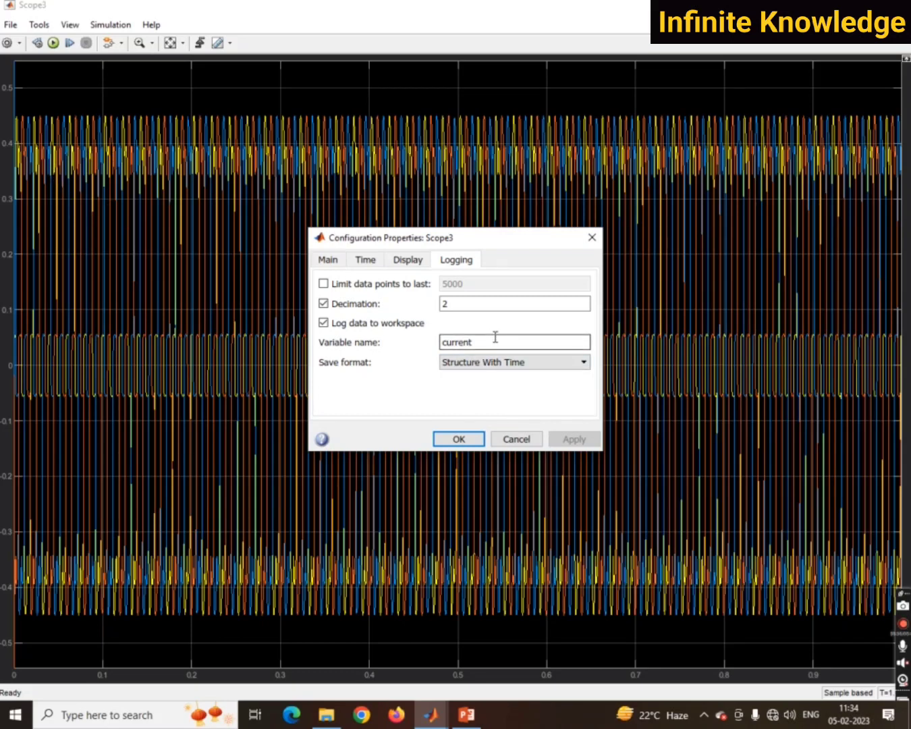
pyautogui.click(495, 364)
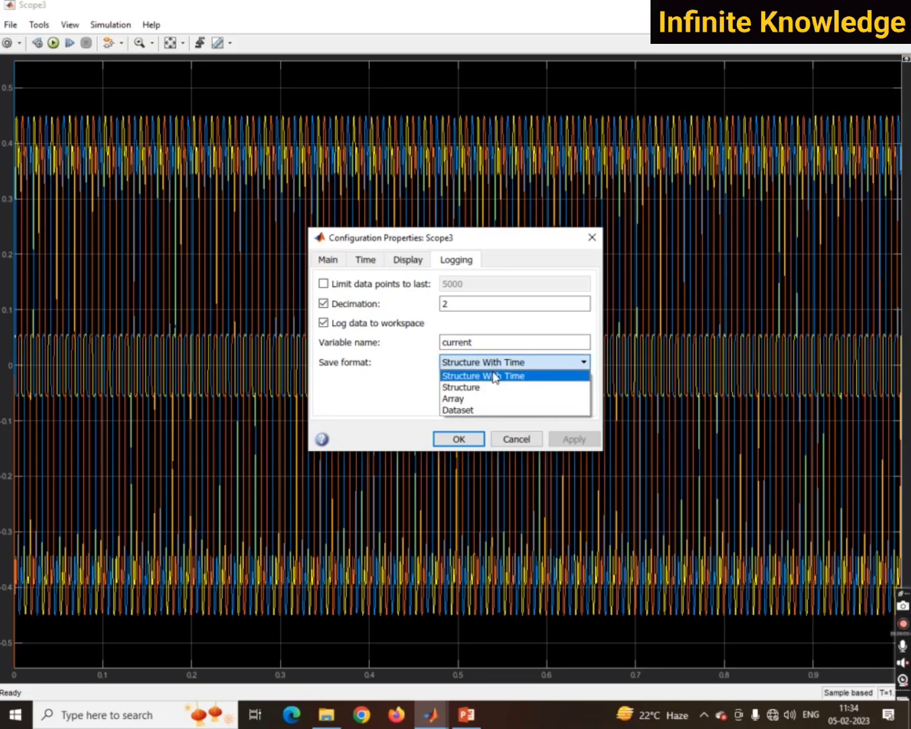
pyautogui.click(495, 375)
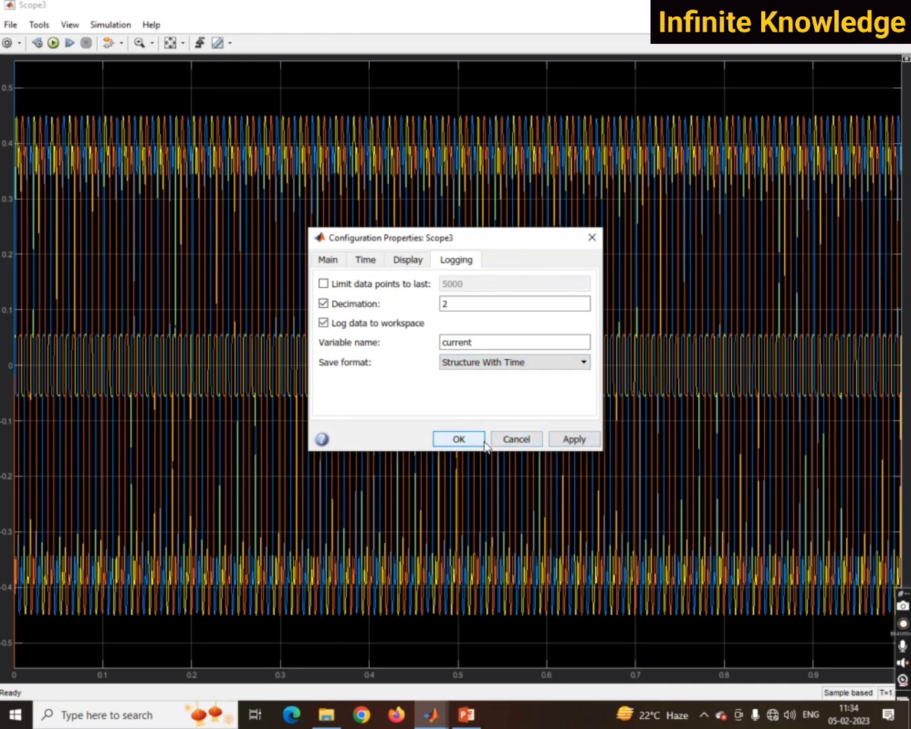
pyautogui.press('Return')
pyautogui.hotkey('alt', 'Tab')
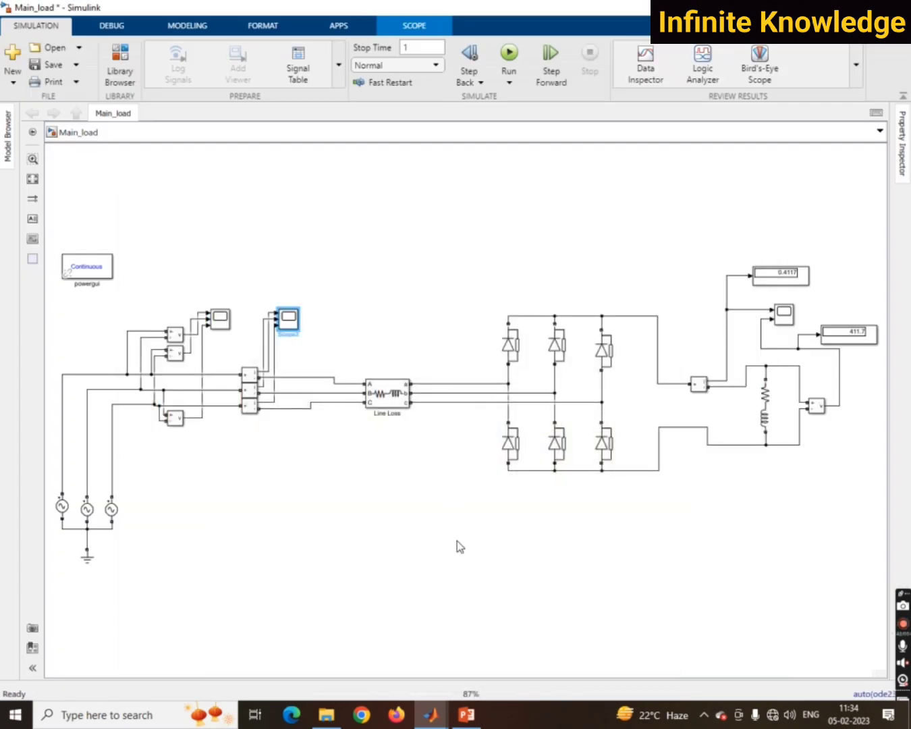
# Step: Close the remaining Scope2 and Scope3 windows and switch to the main MATLAB R2021a window
pyautogui.moveTo(430, 714)
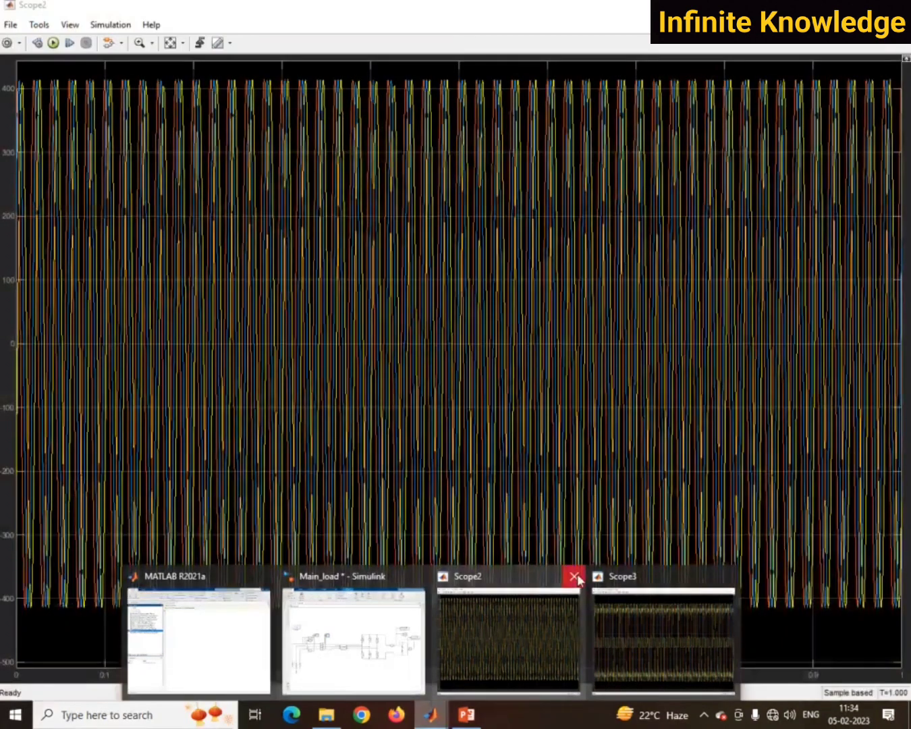
pyautogui.click(573, 575)
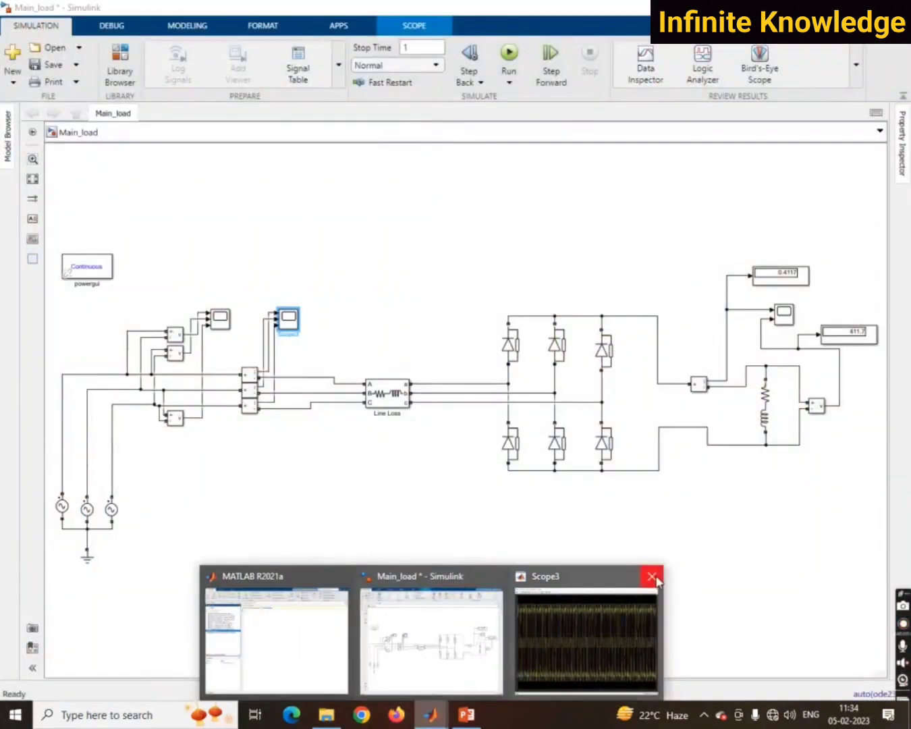
pyautogui.click(650, 576)
pyautogui.click(416, 644)
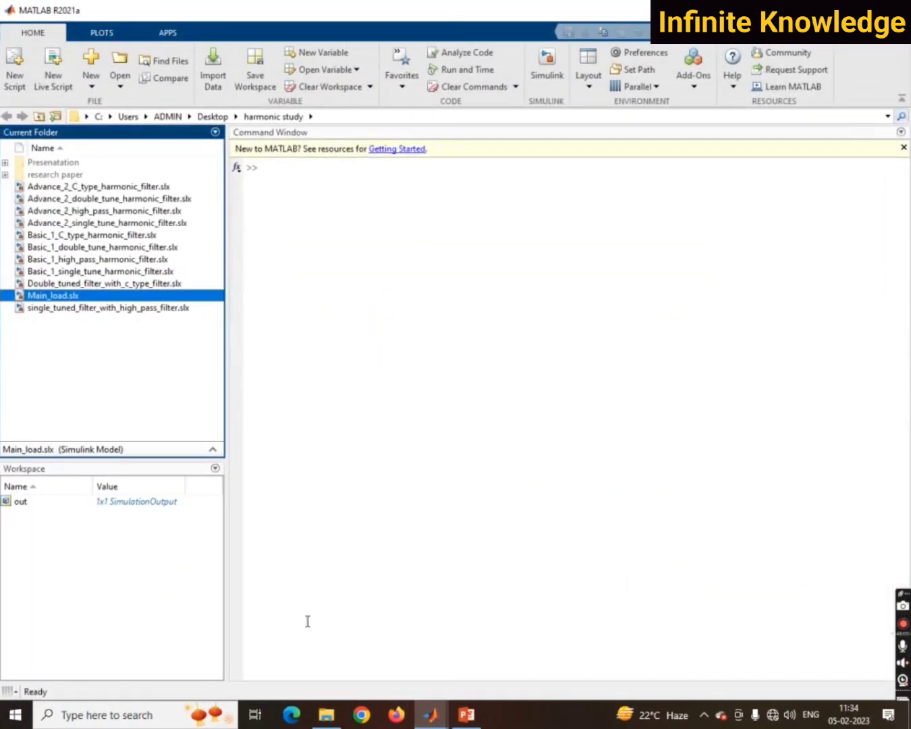
# Step: Open the workspace variable out to inspect the logged simulation outputs
pyautogui.click(11, 504)
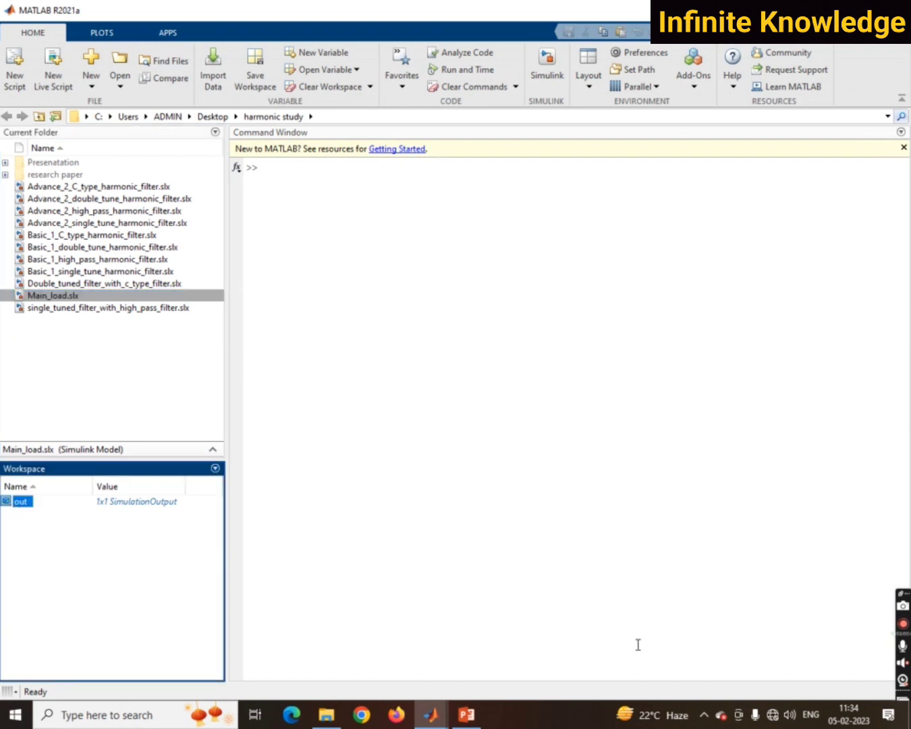
pyautogui.press('Return')
pyautogui.click(461, 565)
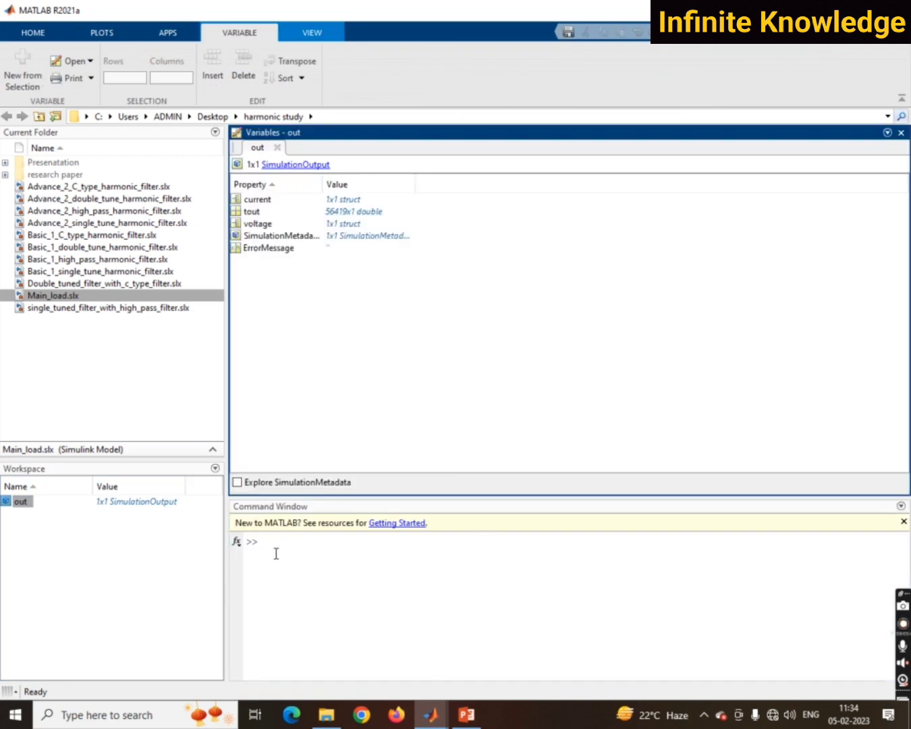
# Step: Remove all variables from the MATLAB workspace with the command clear;
pyautogui.click(276, 550)
pyautogui.write('clear;')
pyautogui.press('Return')
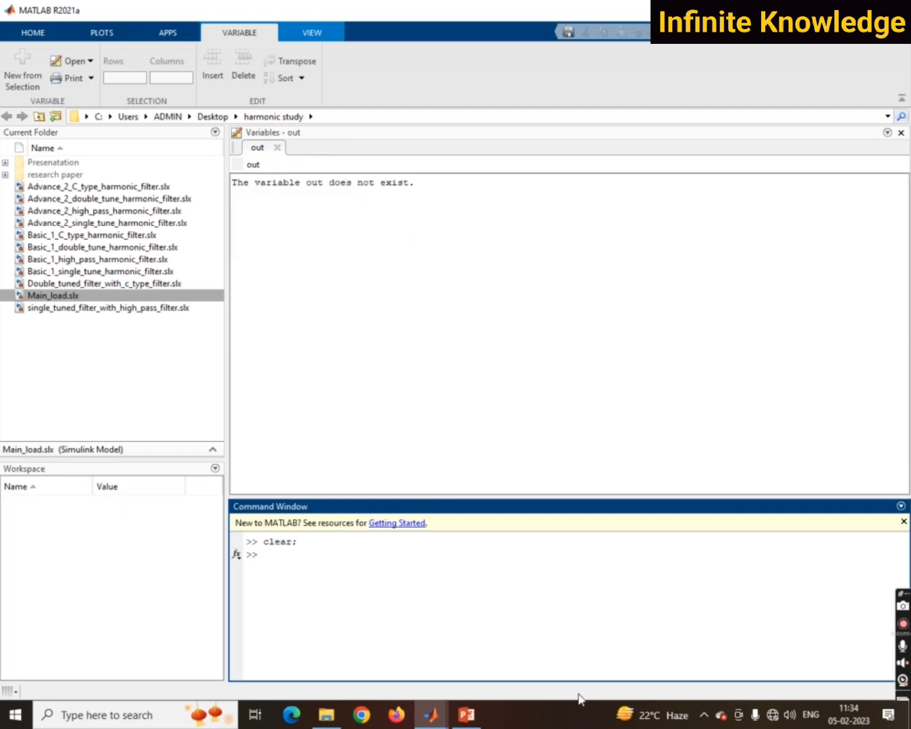
# Step: Switch back to the Main_load Simulink model and run the simulation again
pyautogui.click(430, 714)
pyautogui.click(471, 666)
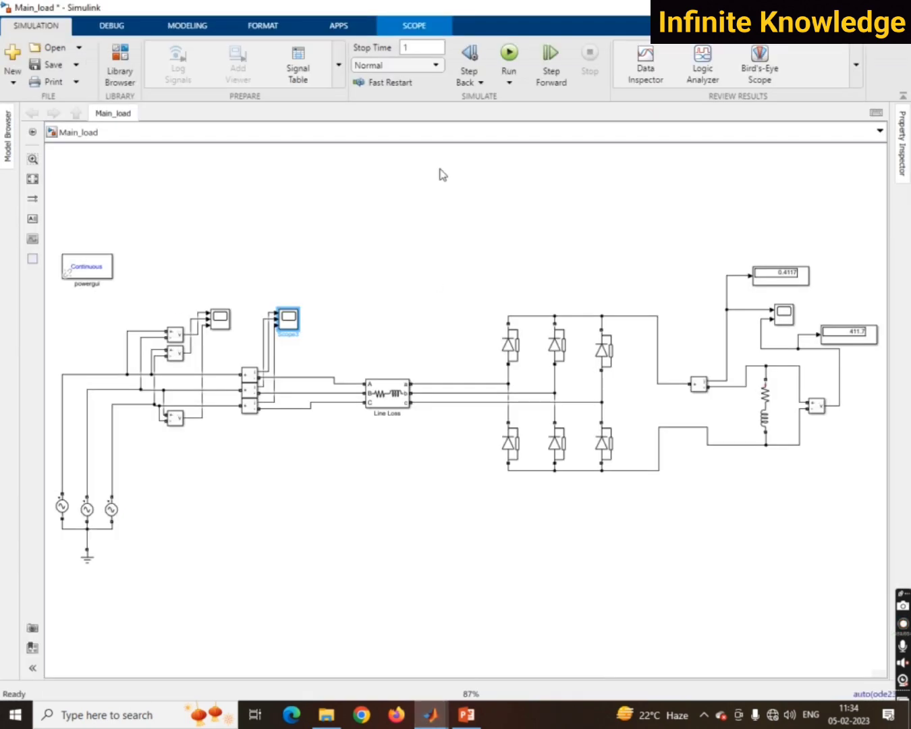
pyautogui.click(510, 54)
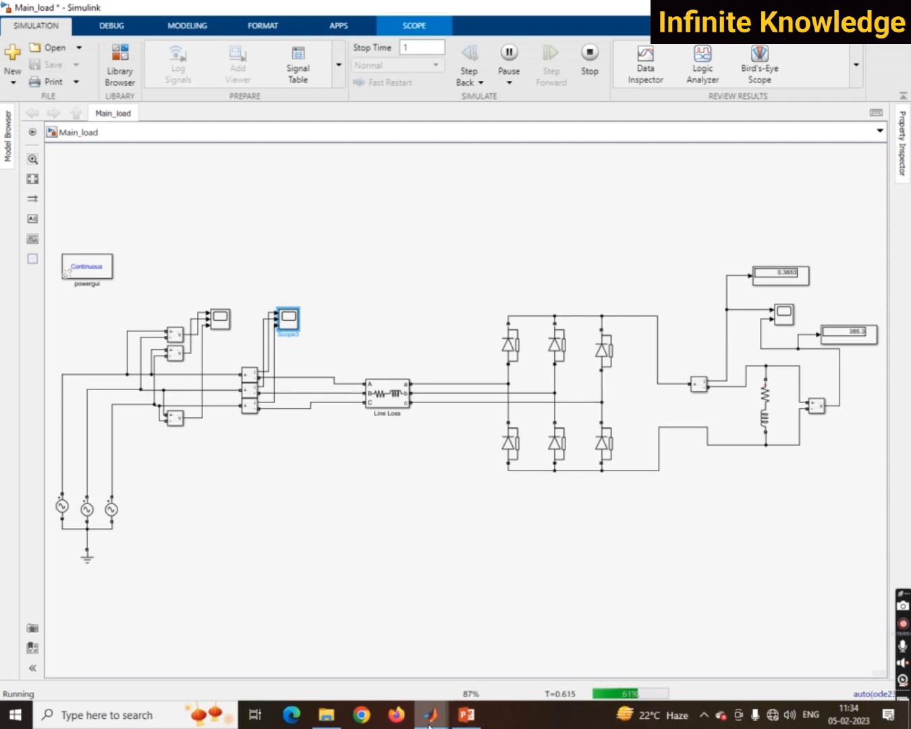
# Step: In MATLAB, extract the logged signals from the simulation output with v=out.voltage; and i=out.current;
pyautogui.moveTo(429, 724)
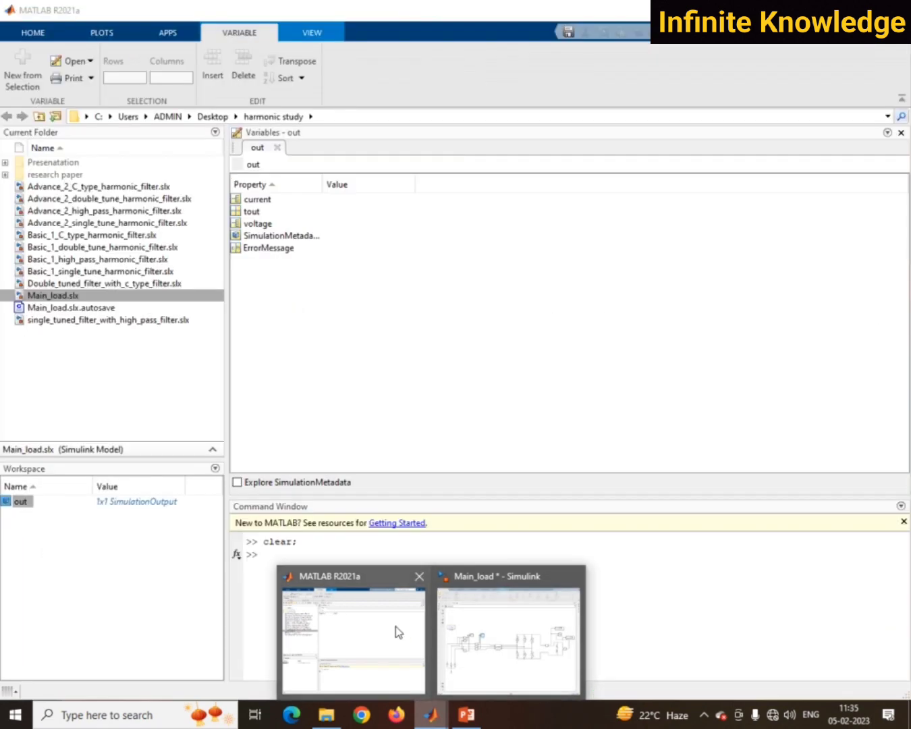
pyautogui.click(396, 627)
pyautogui.click(285, 569)
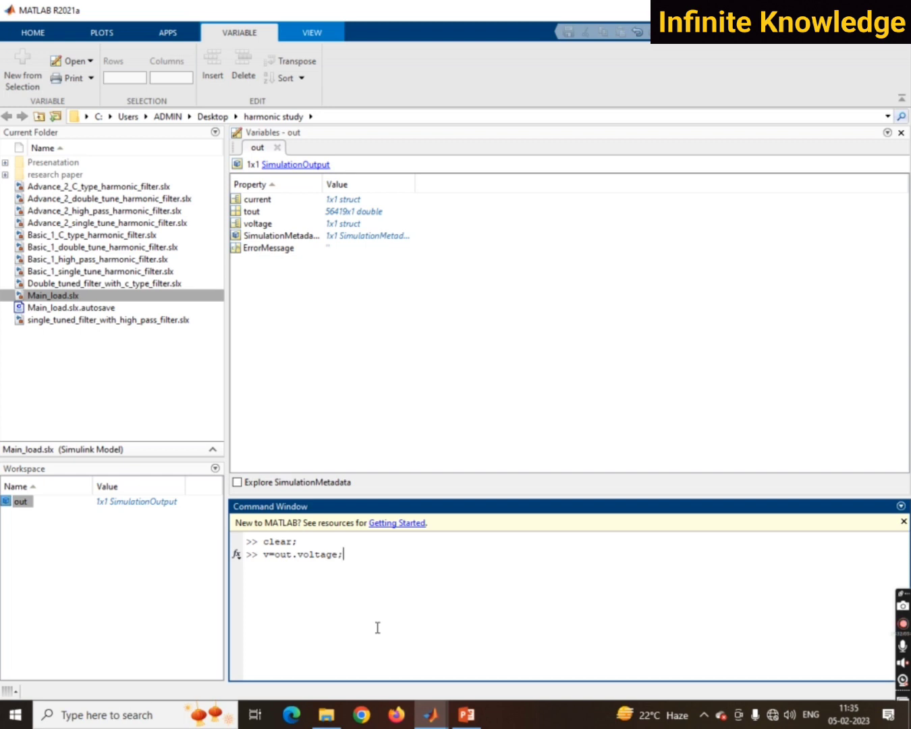
pyautogui.press('Return')
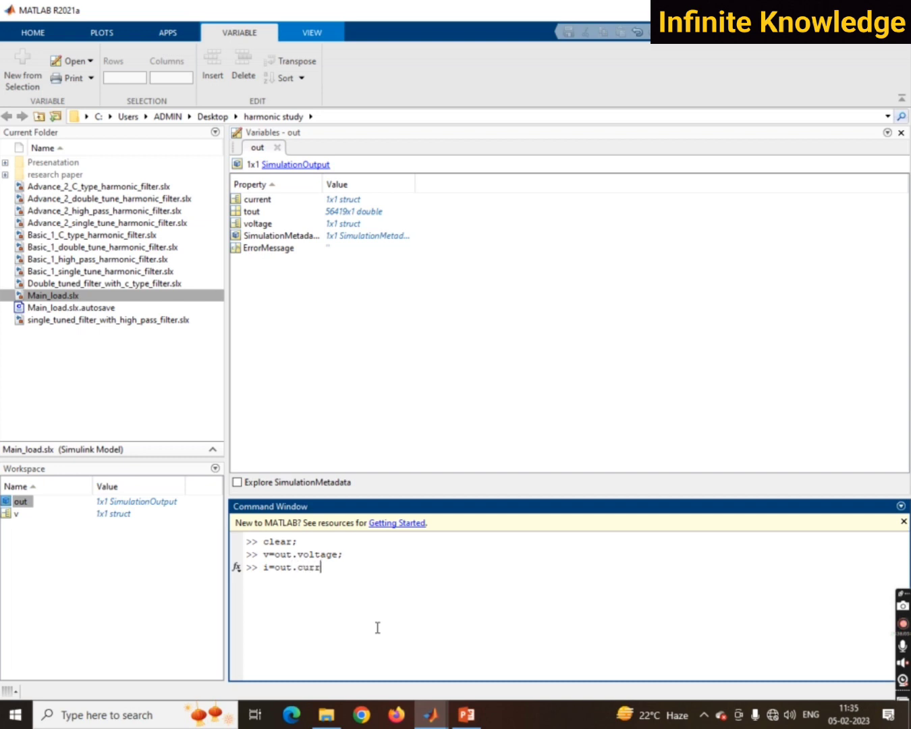
pyautogui.press('Return')
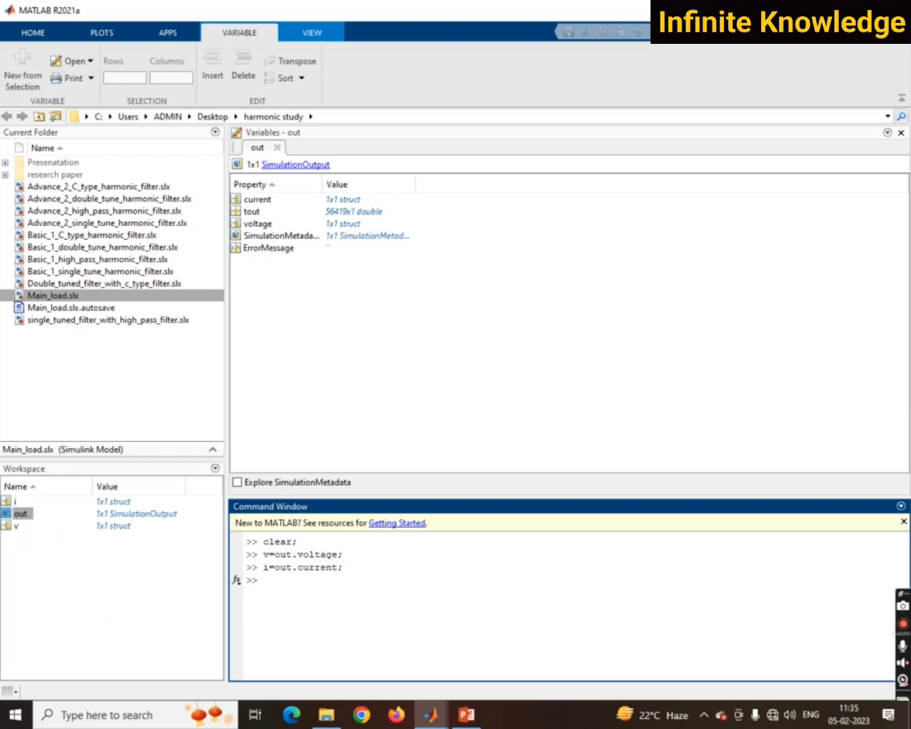
# Step: Return to the Main_load model and launch the powergui block's FFT Analysis tool
pyautogui.moveTo(430, 713)
pyautogui.click(494, 671)
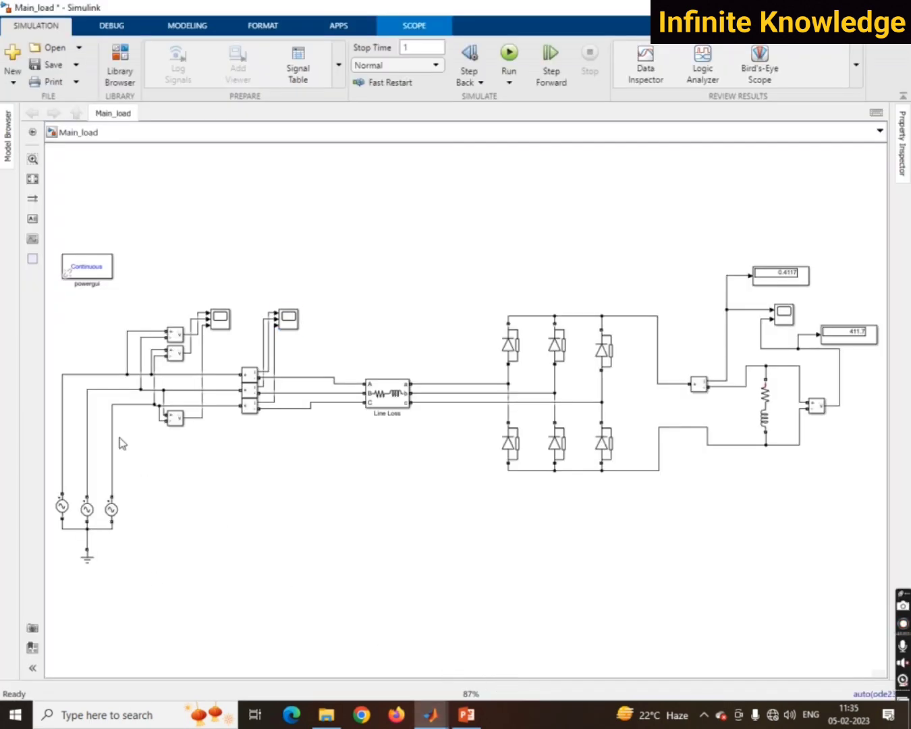
pyautogui.click(100, 277)
pyautogui.doubleClick(99, 277)
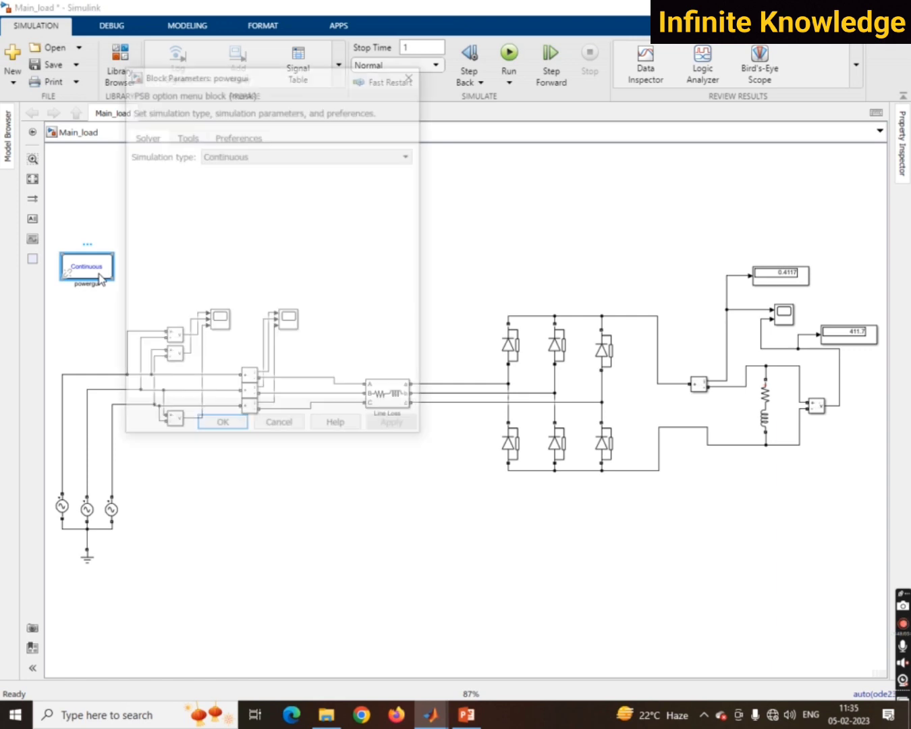
pyautogui.click(187, 137)
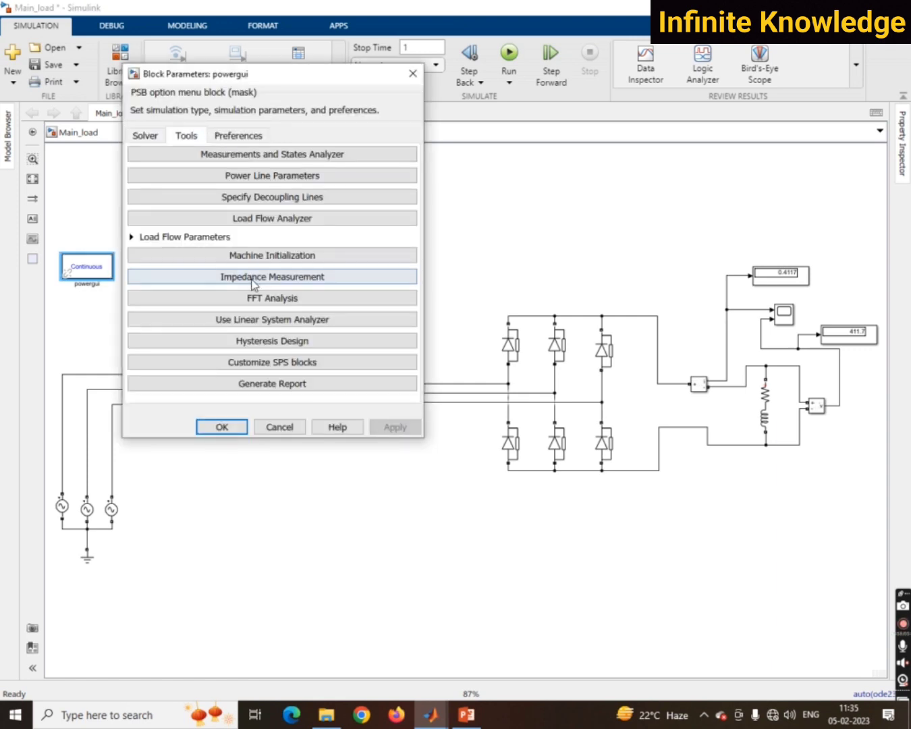
pyautogui.click(275, 301)
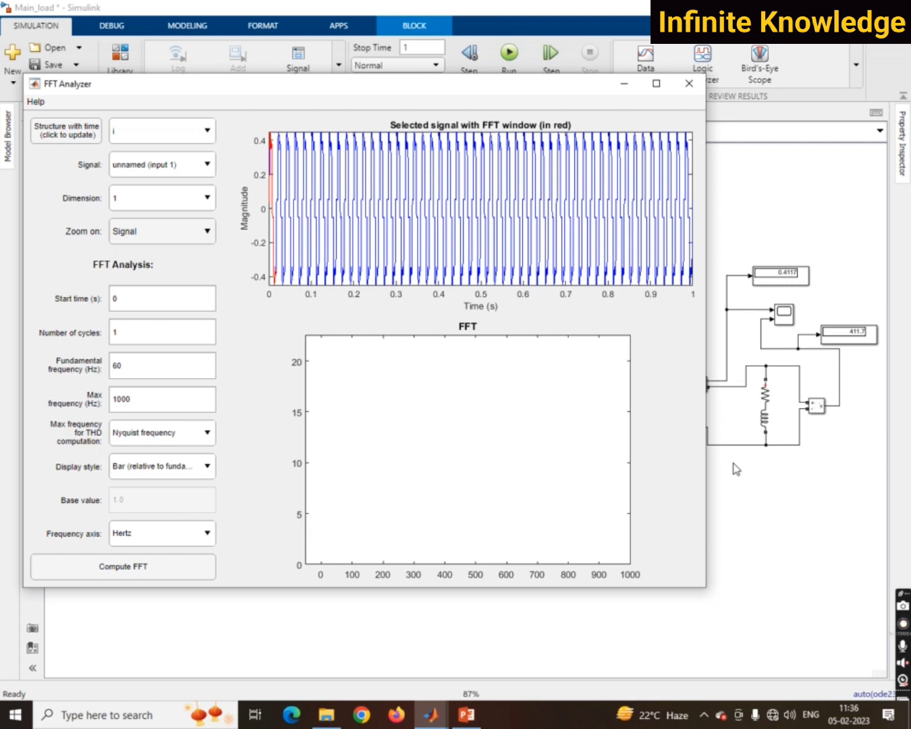
# Step: In the FFT Analyzer, select the current structure i and set the number of cycles to 10 and the fundamental frequency to 50 Hz
pyautogui.click(187, 130)
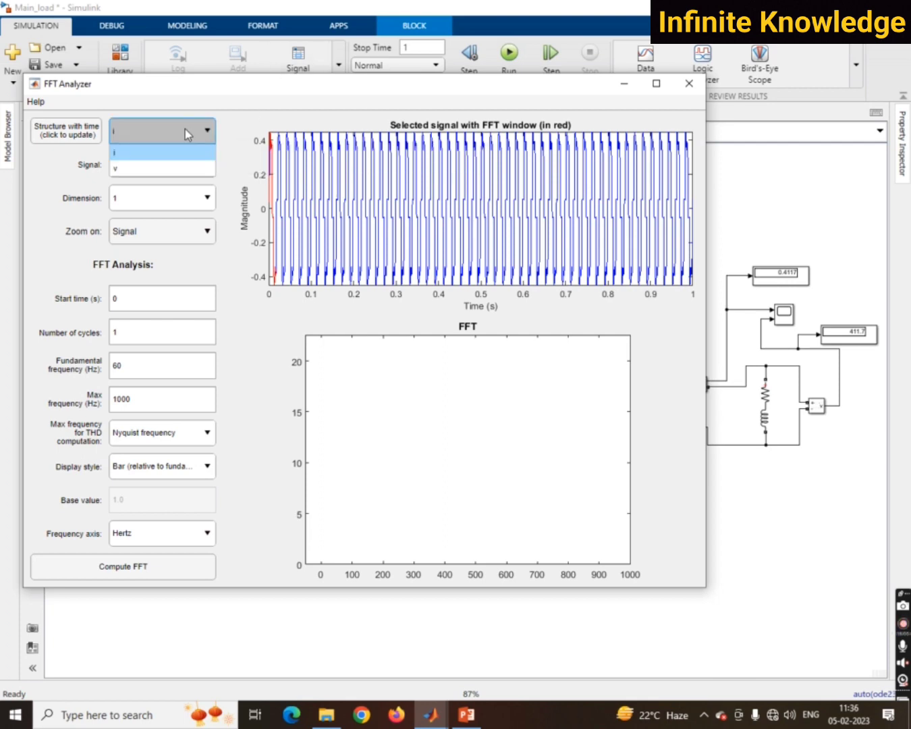
pyautogui.click(148, 154)
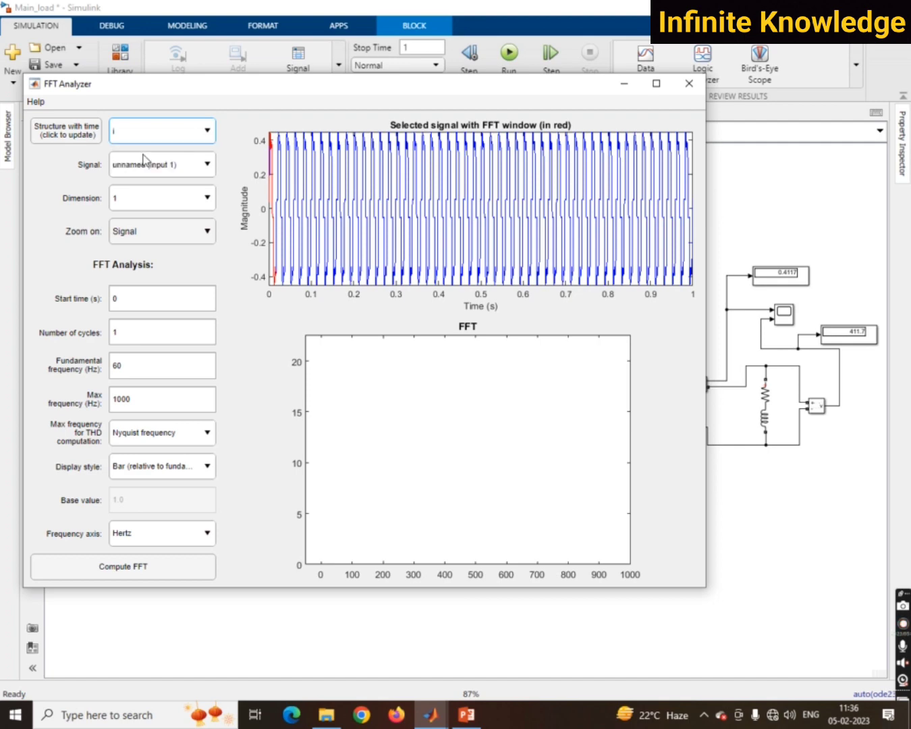
pyautogui.moveTo(364, 85); pyautogui.dragTo(620, 64)
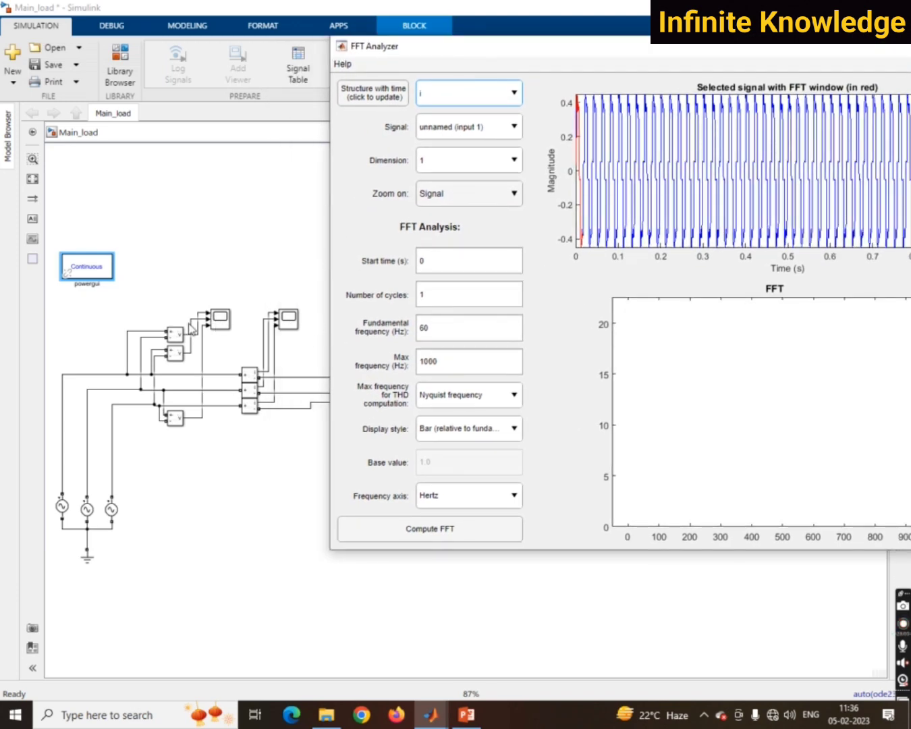
pyautogui.moveTo(540, 49); pyautogui.dragTo(441, 36)
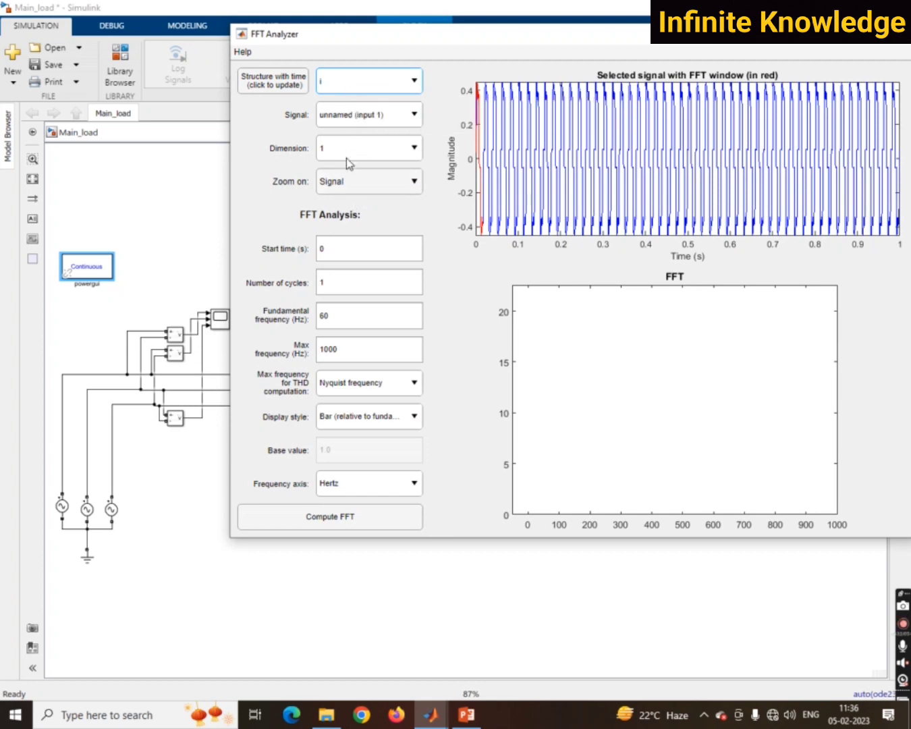
pyautogui.click(343, 285)
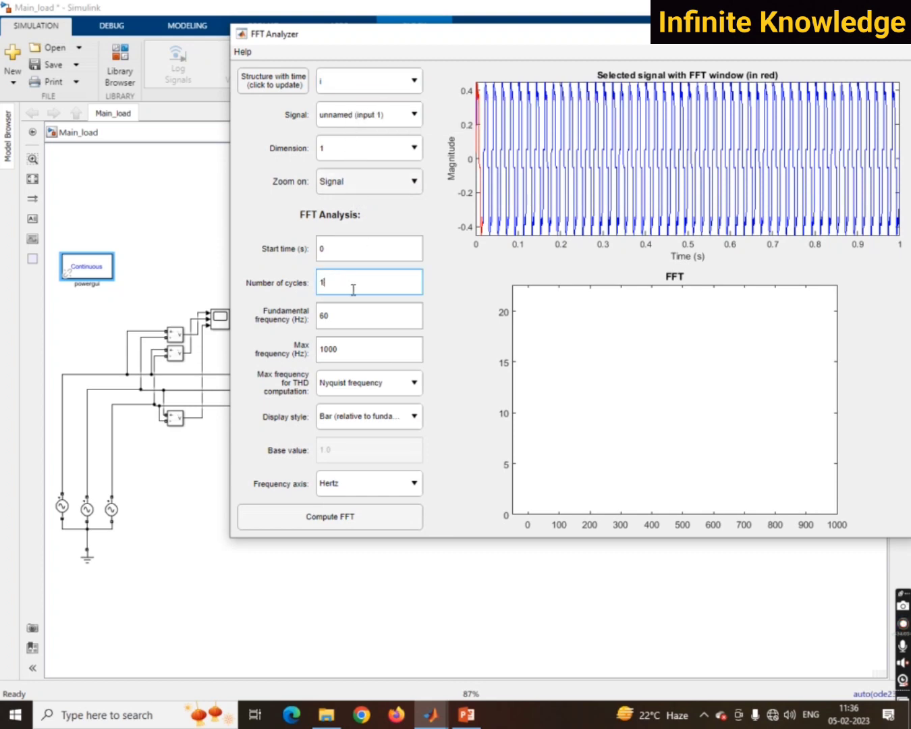
pyautogui.write('10')
pyautogui.doubleClick(331, 314)
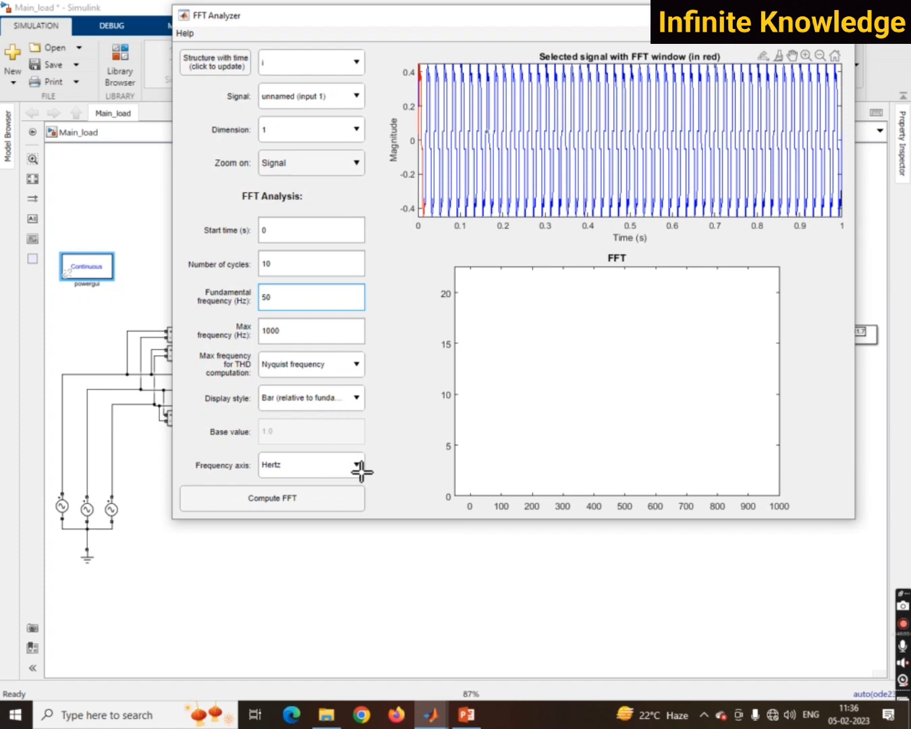
# Step: Set the frequency axis to Harmonic order and compute the FFT of the current
pyautogui.click(356, 464)
pyautogui.click(332, 503)
pyautogui.click(293, 498)
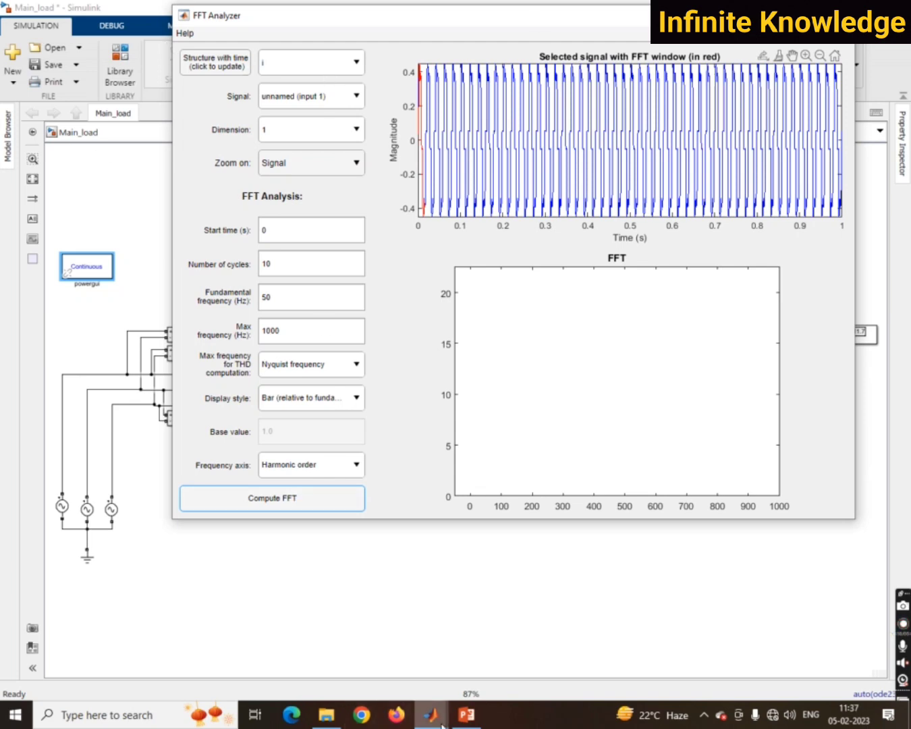
# Step: Review the Main_load model and the signal extraction commands in MATLAB, and return to the FFT Analyzer to examine the current's harmonic spectrum
pyautogui.moveTo(442, 725)
pyautogui.click(443, 676)
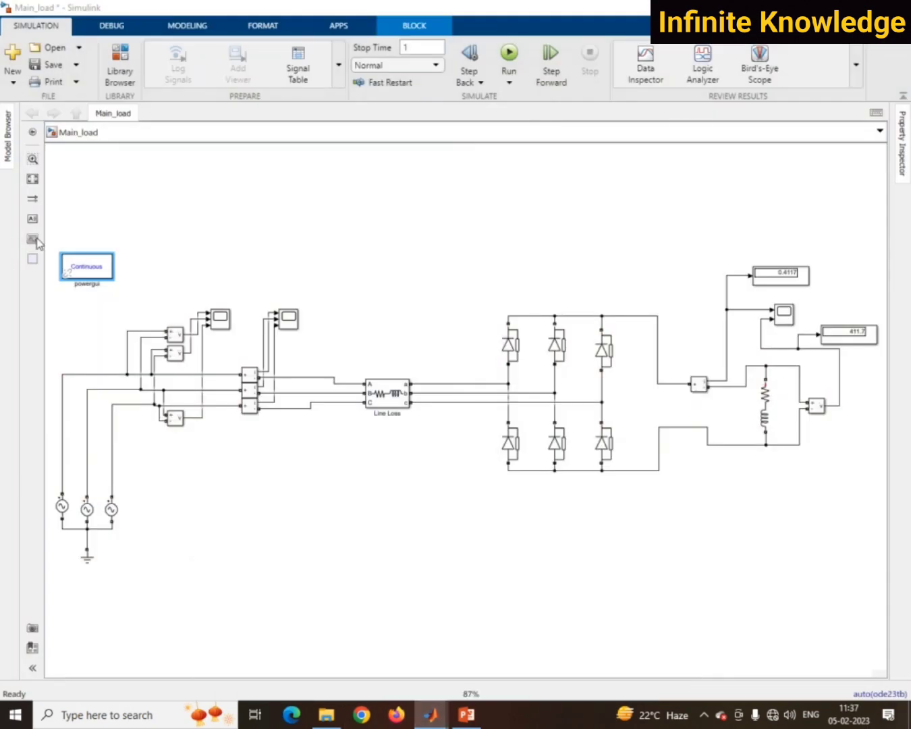
pyautogui.moveTo(435, 724)
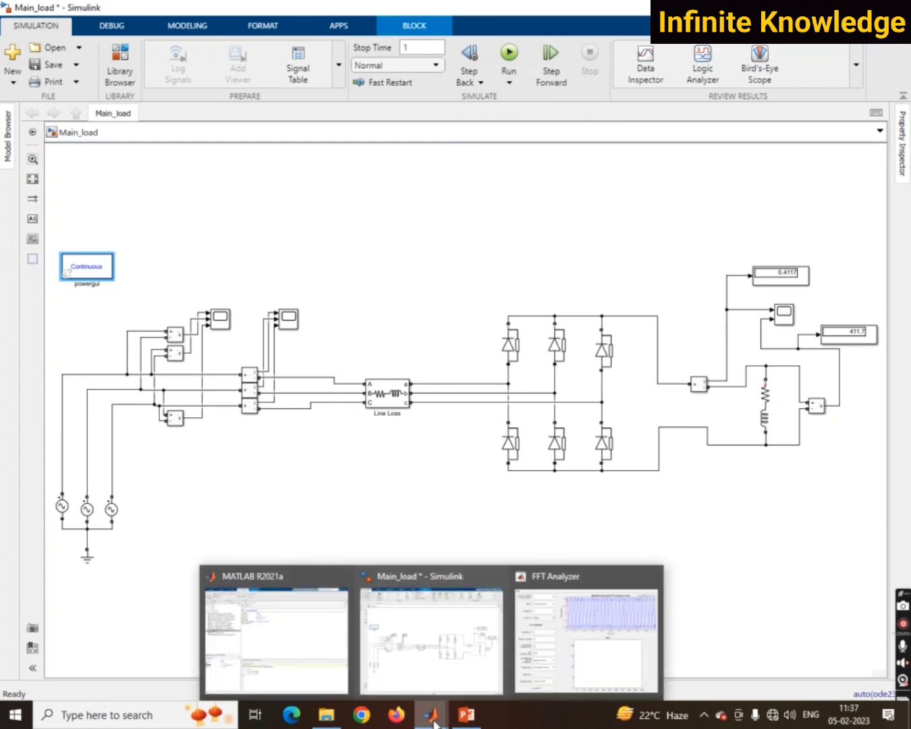
pyautogui.click(241, 610)
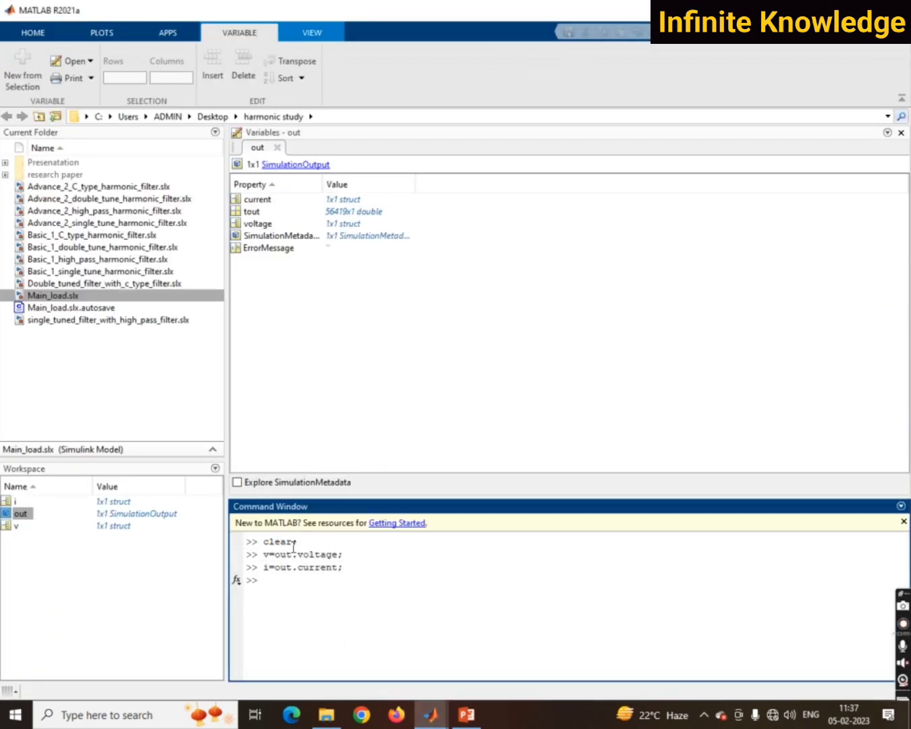
pyautogui.moveTo(431, 719)
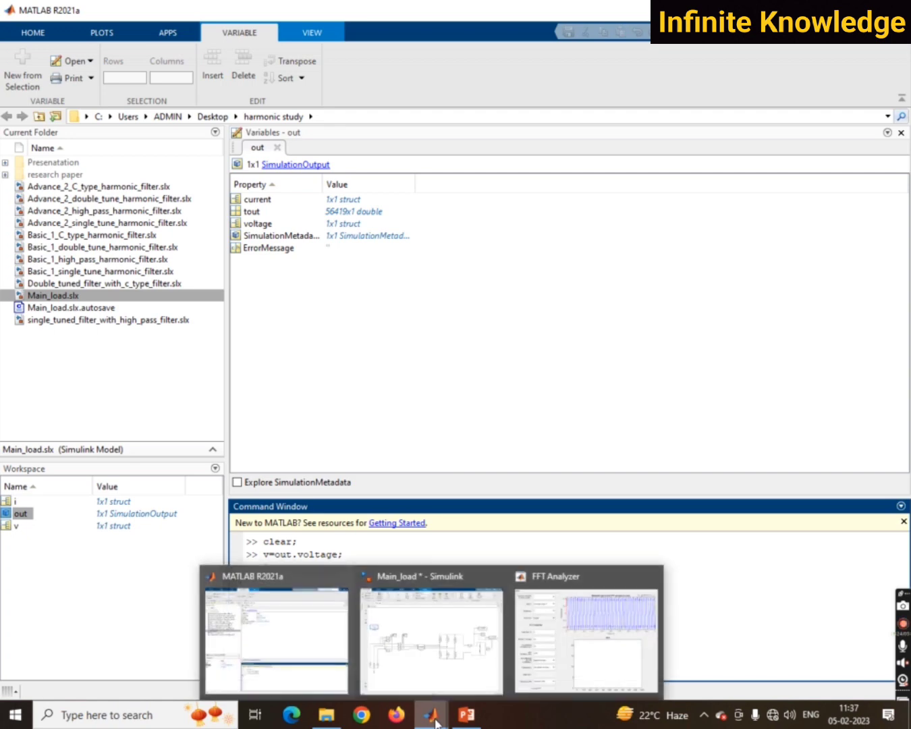
pyautogui.click(455, 653)
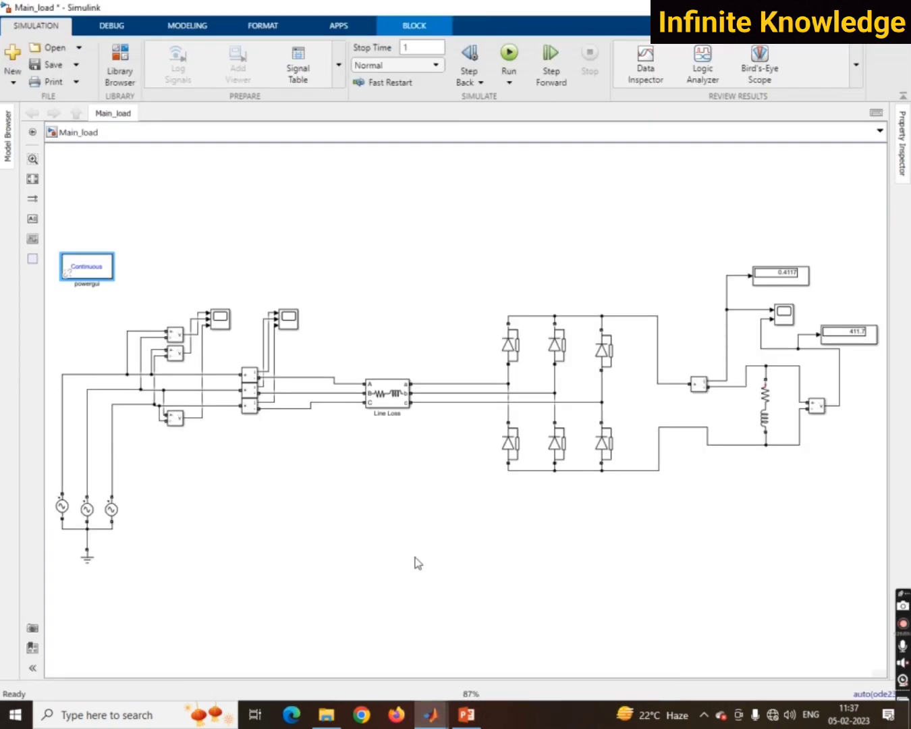
pyautogui.moveTo(433, 712)
pyautogui.click(273, 641)
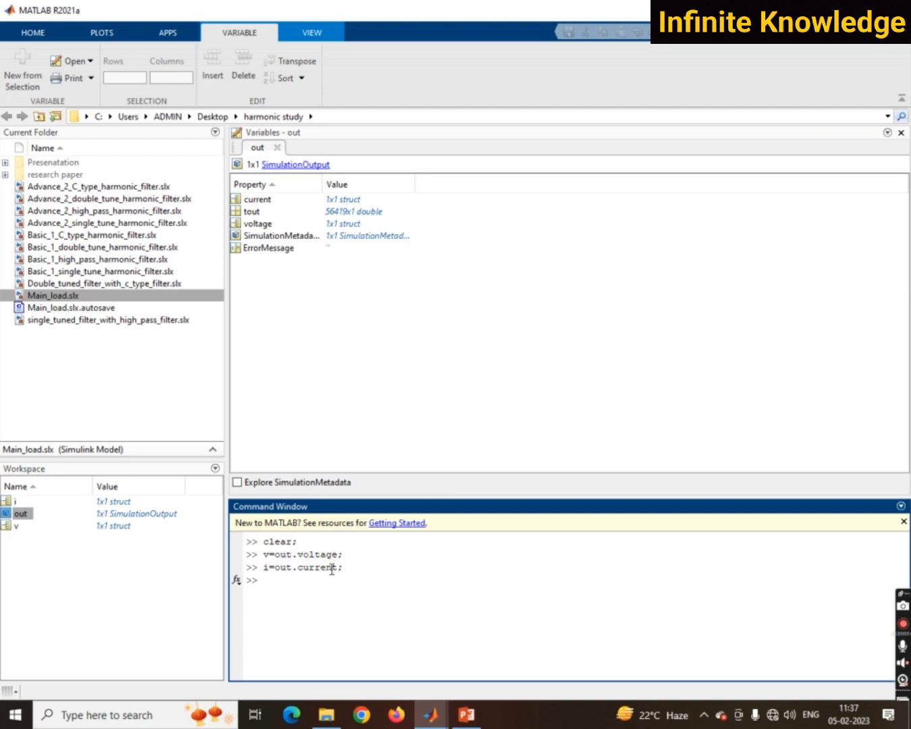
pyautogui.click(431, 712)
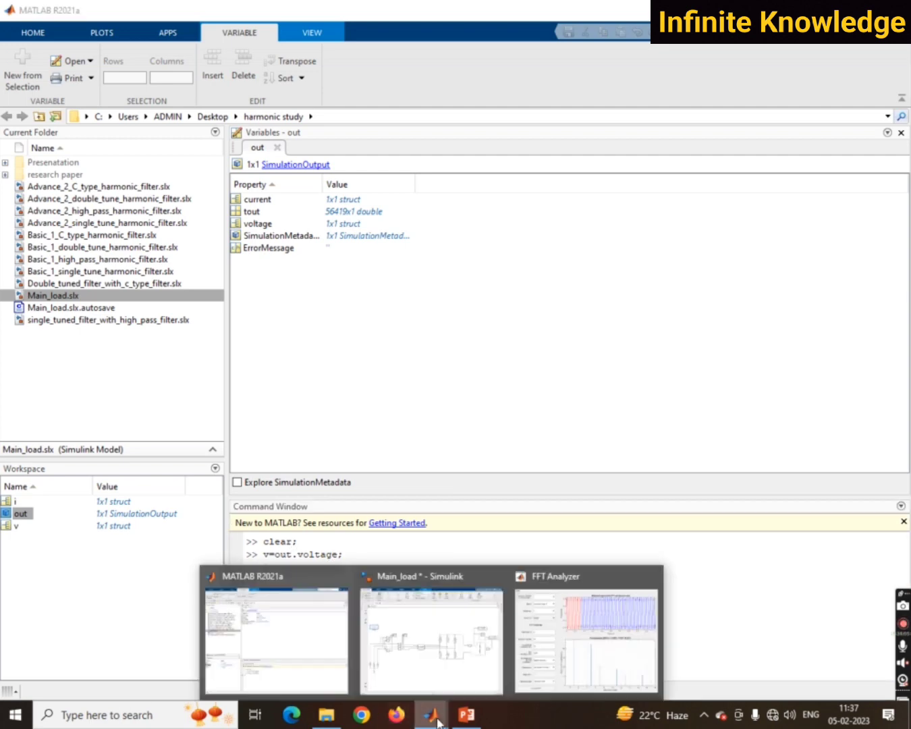
pyautogui.click(564, 658)
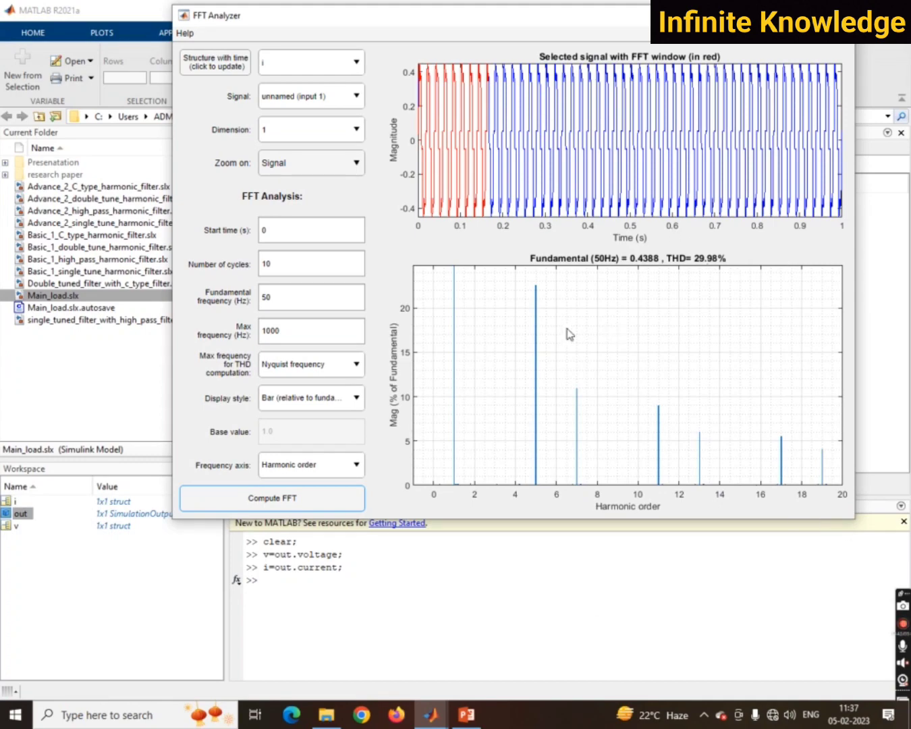
# Step: Switch to PowerPoint, show slide 10 on the current harmonic FFT analysis, and compare it with the FFT Analyzer result
pyautogui.click(466, 714)
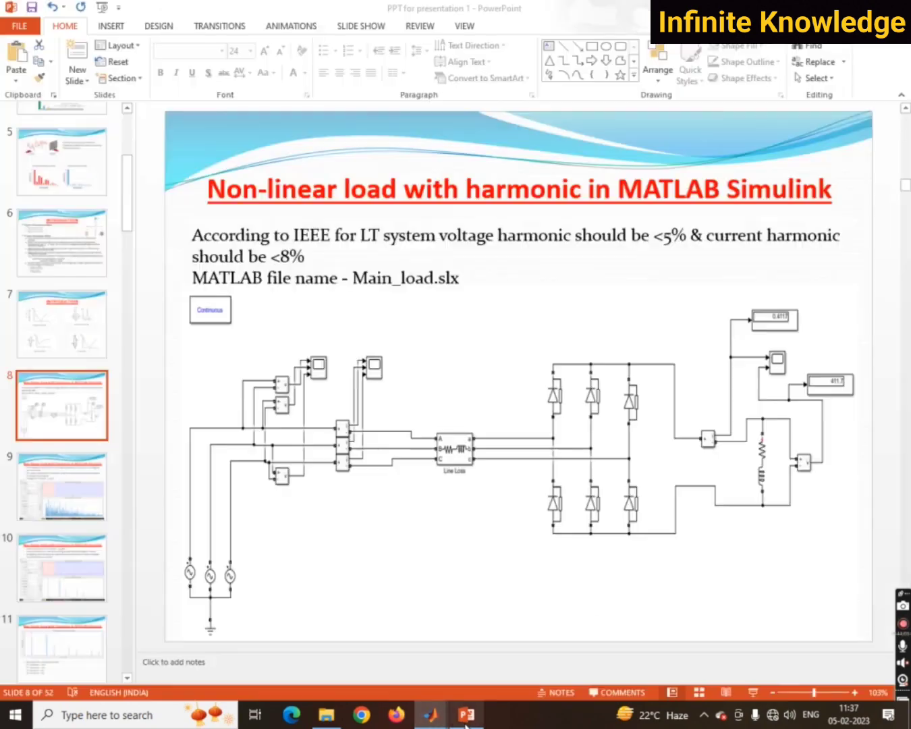
pyautogui.click(75, 560)
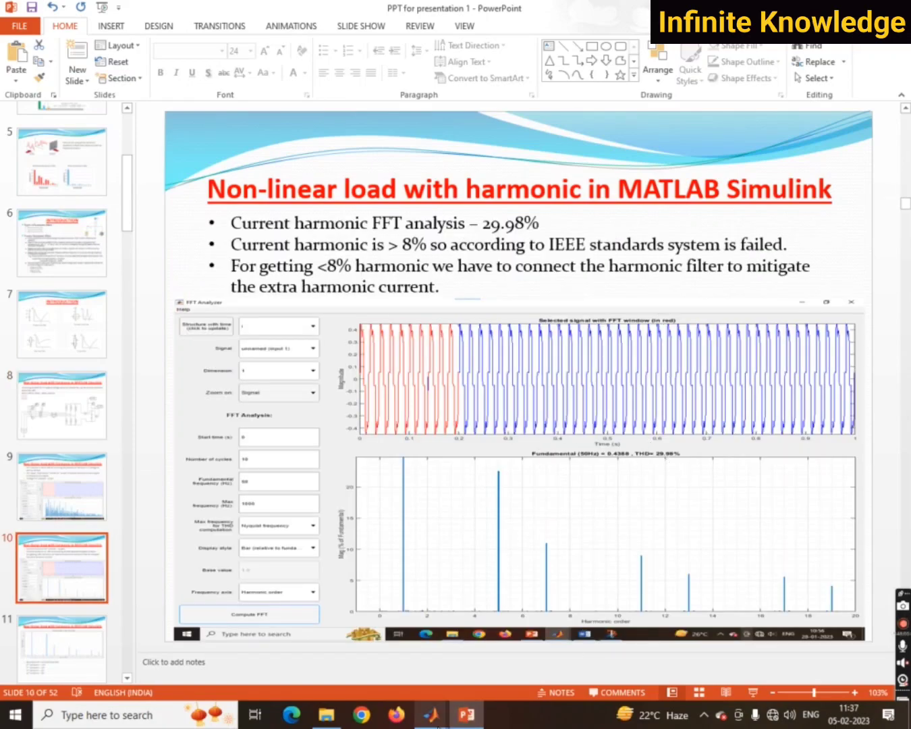
pyautogui.moveTo(436, 722)
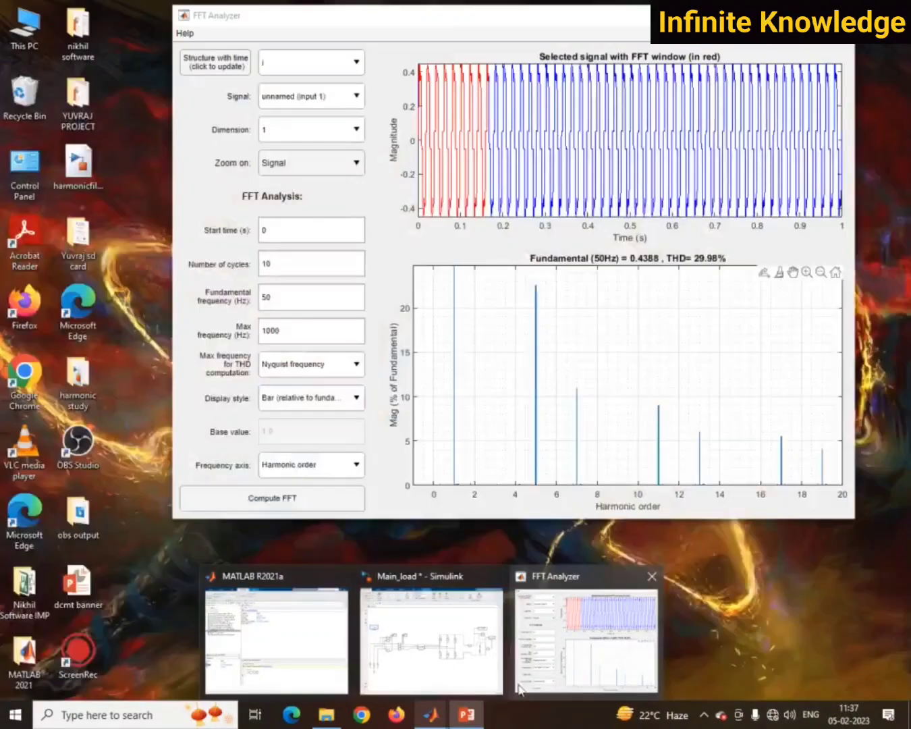
pyautogui.moveTo(462, 720)
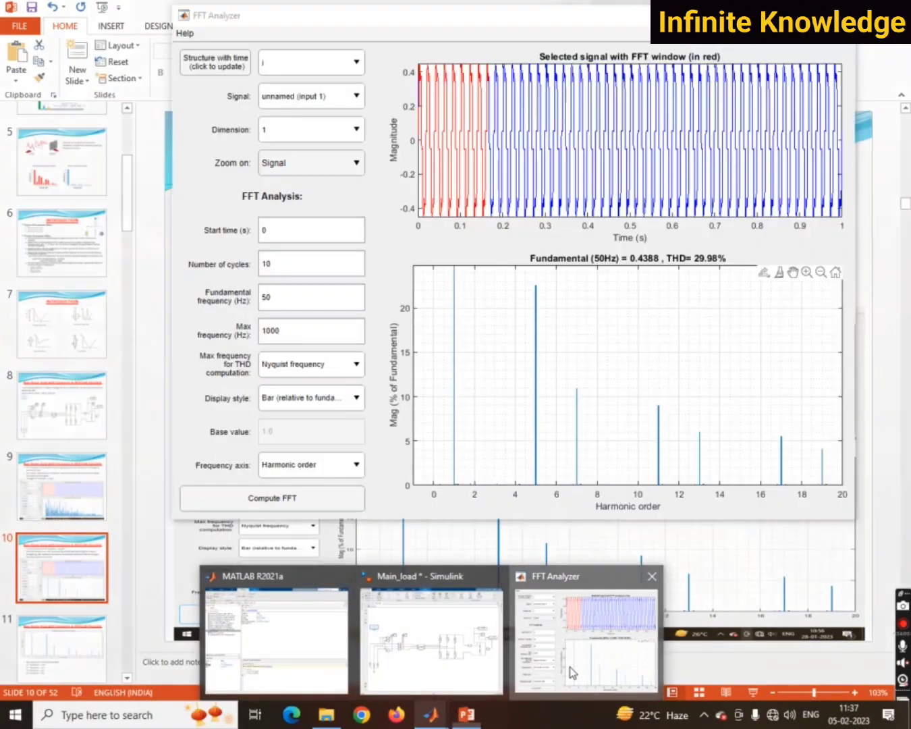
pyautogui.click(586, 634)
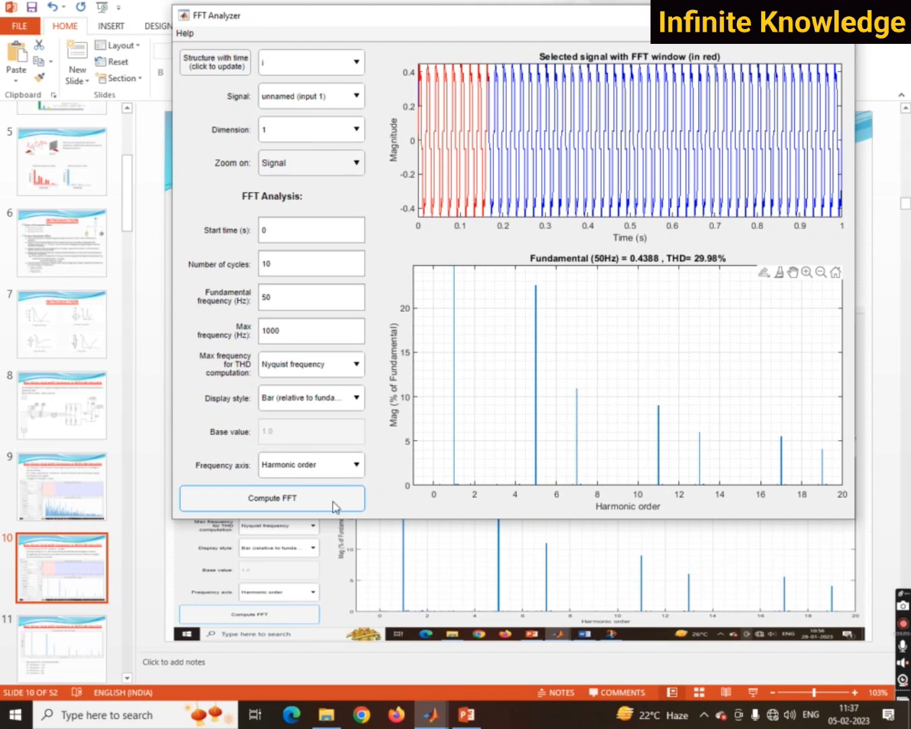
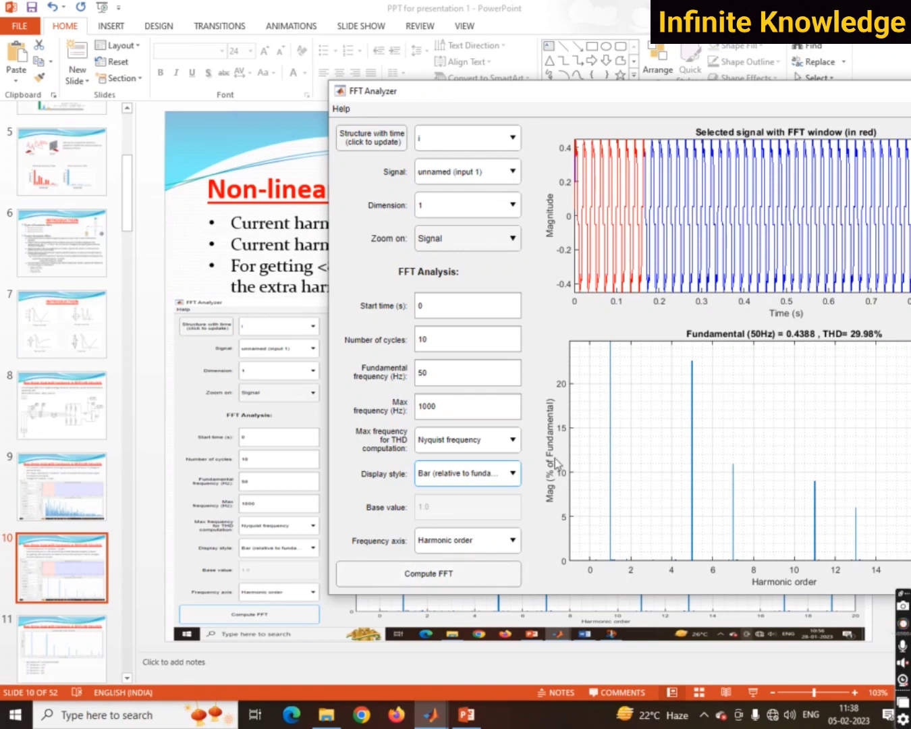
# Step: Select the voltage structure v in the FFT Analyzer and compute its FFT
pyautogui.click(475, 138)
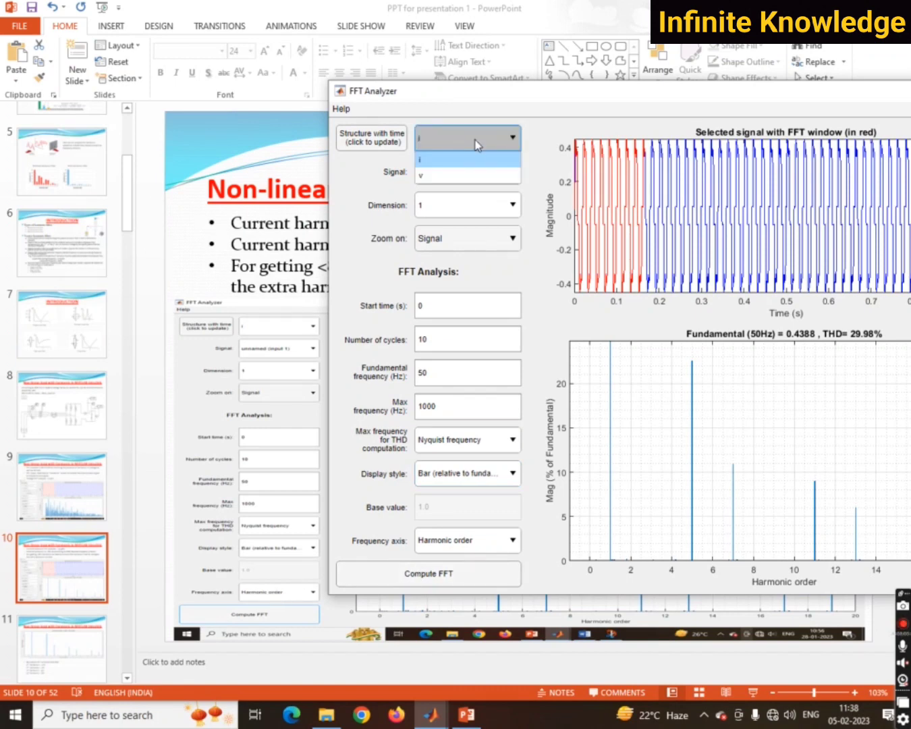
pyautogui.click(455, 175)
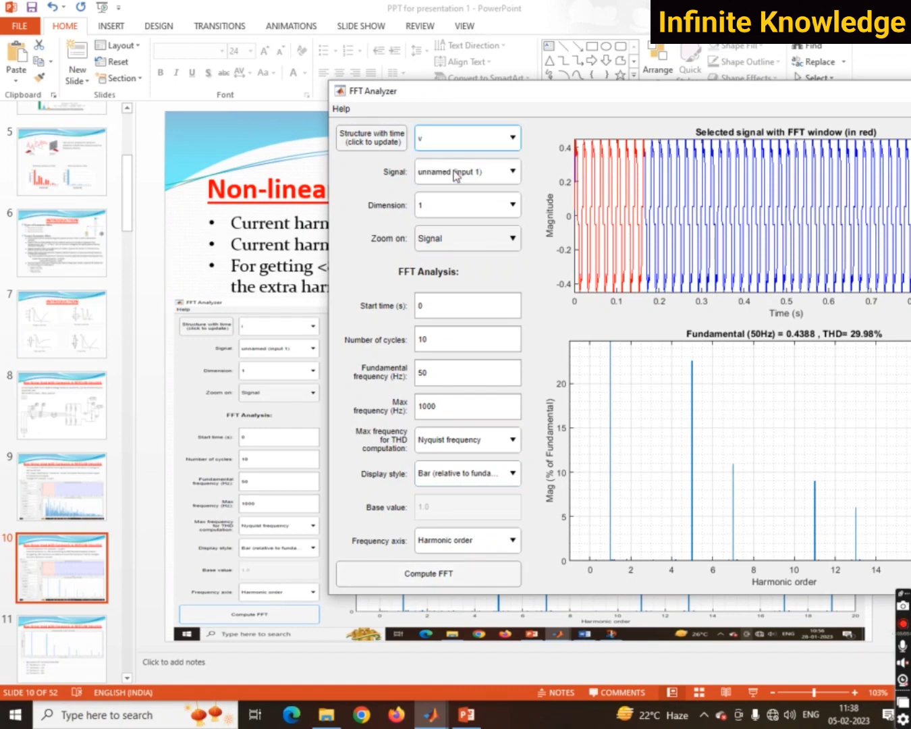
pyautogui.click(476, 580)
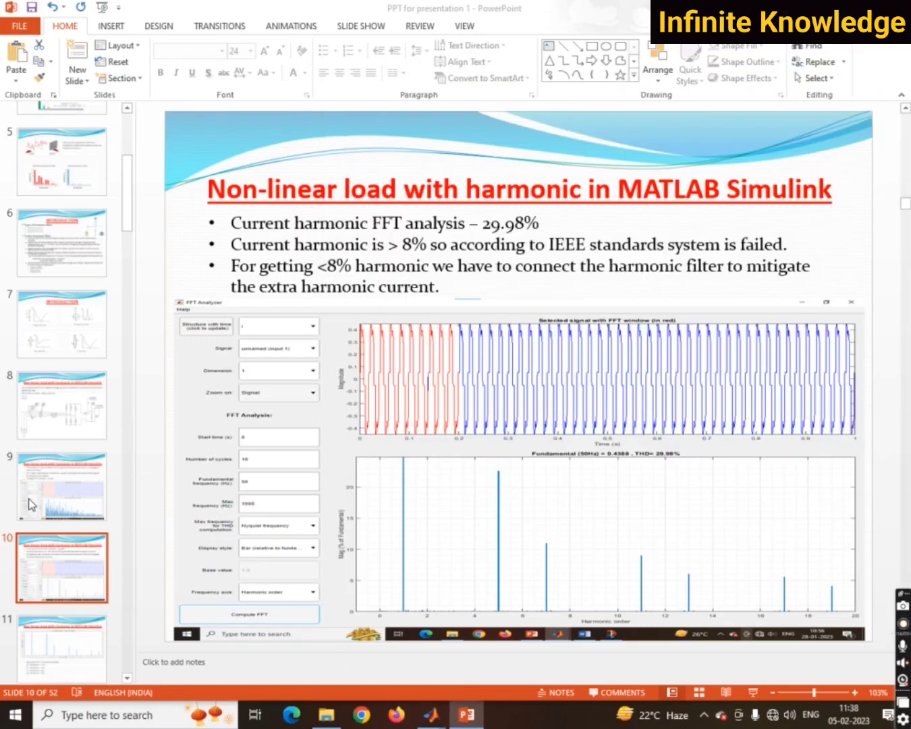
# Step: Show slide 9 on the voltage FFT analysis in PowerPoint and bring the FFT Analyzer back fully into view for comparison
pyautogui.click(29, 499)
pyautogui.click(35, 497)
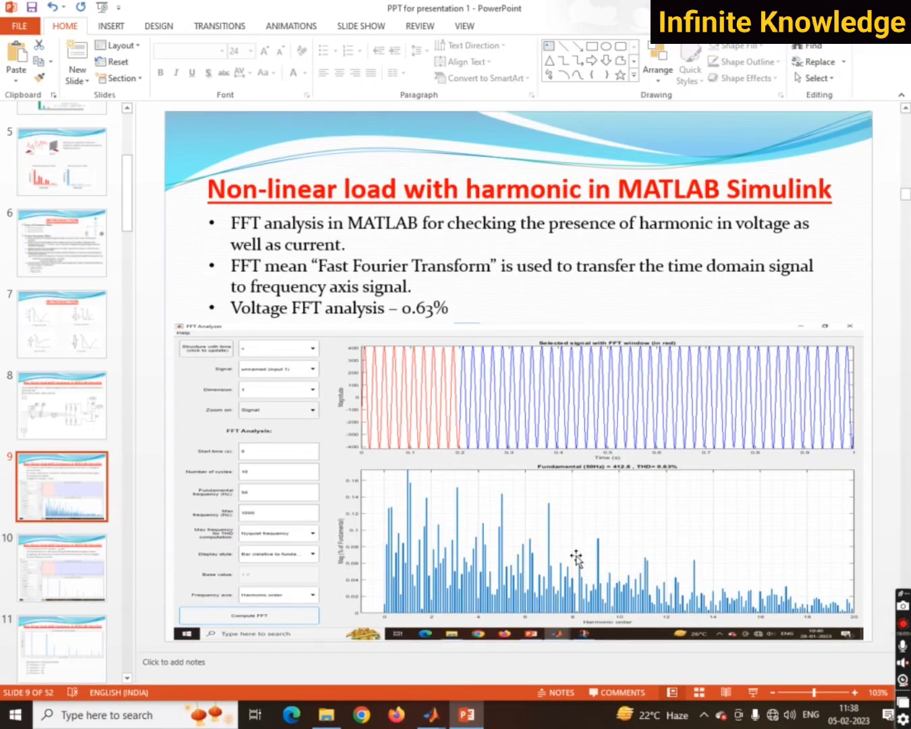
pyautogui.moveTo(425, 722)
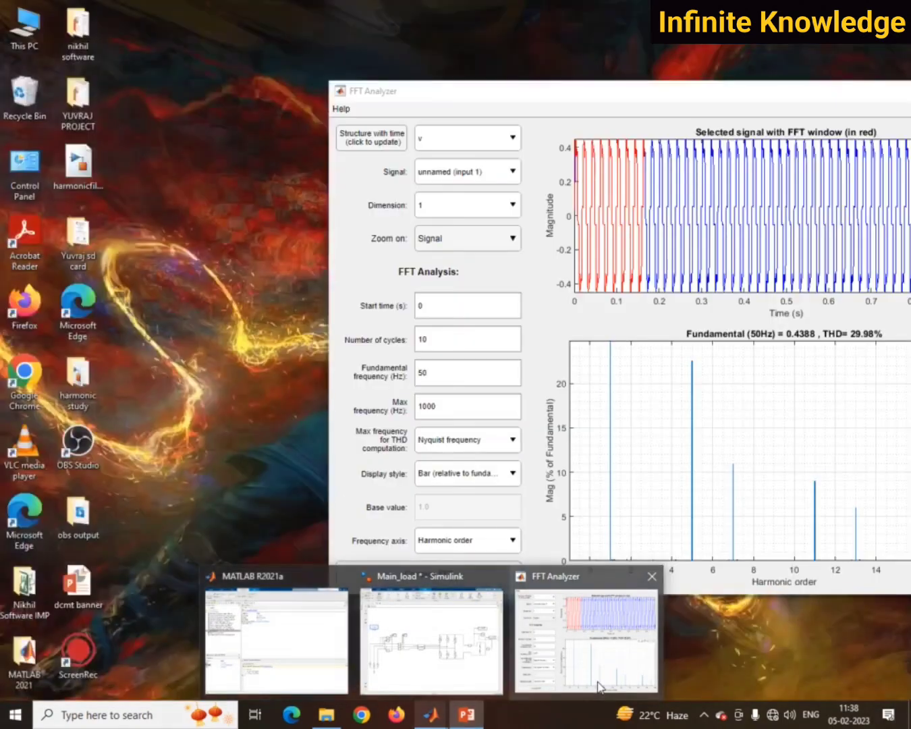
pyautogui.click(596, 686)
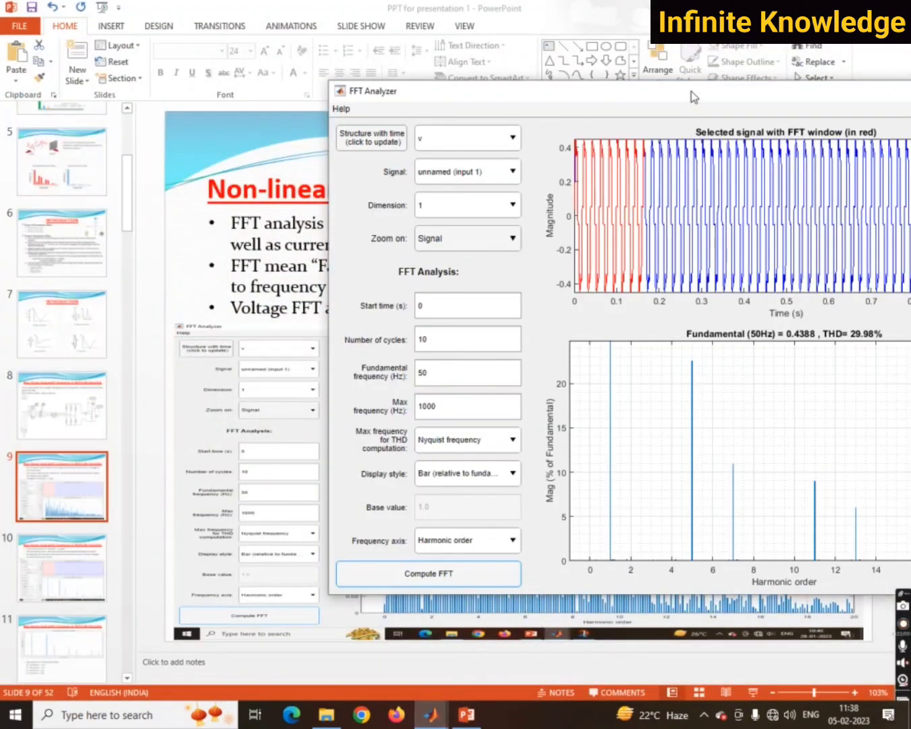
pyautogui.moveTo(691, 91); pyautogui.dragTo(580, 26)
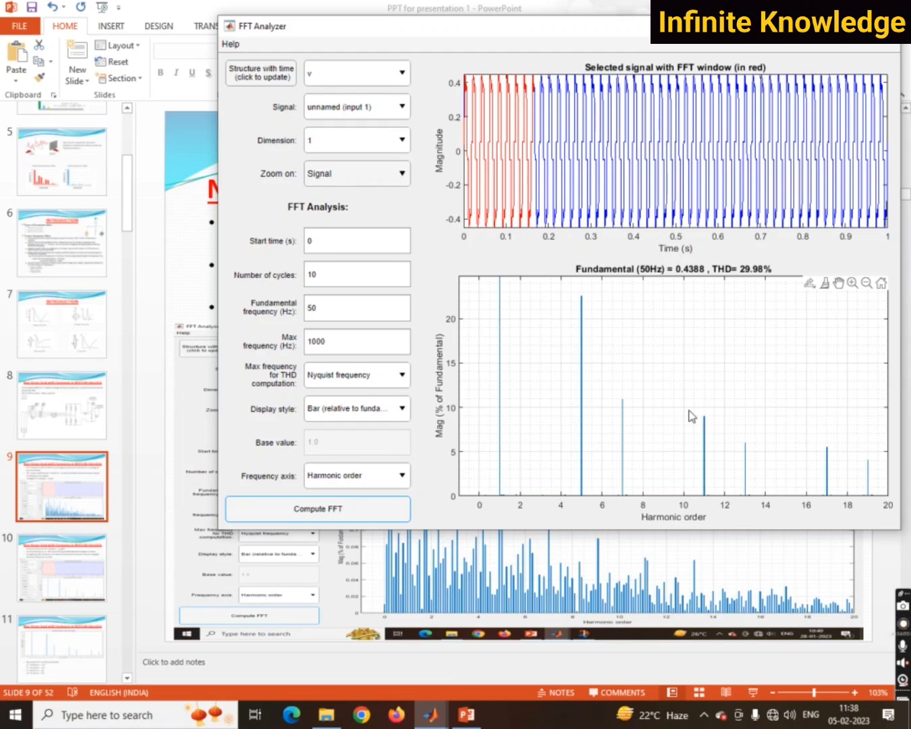
# Step: Look over the Main_load model in Simulink and the voltage and current extraction commands in MATLAB, ending on the model
pyautogui.moveTo(430, 714)
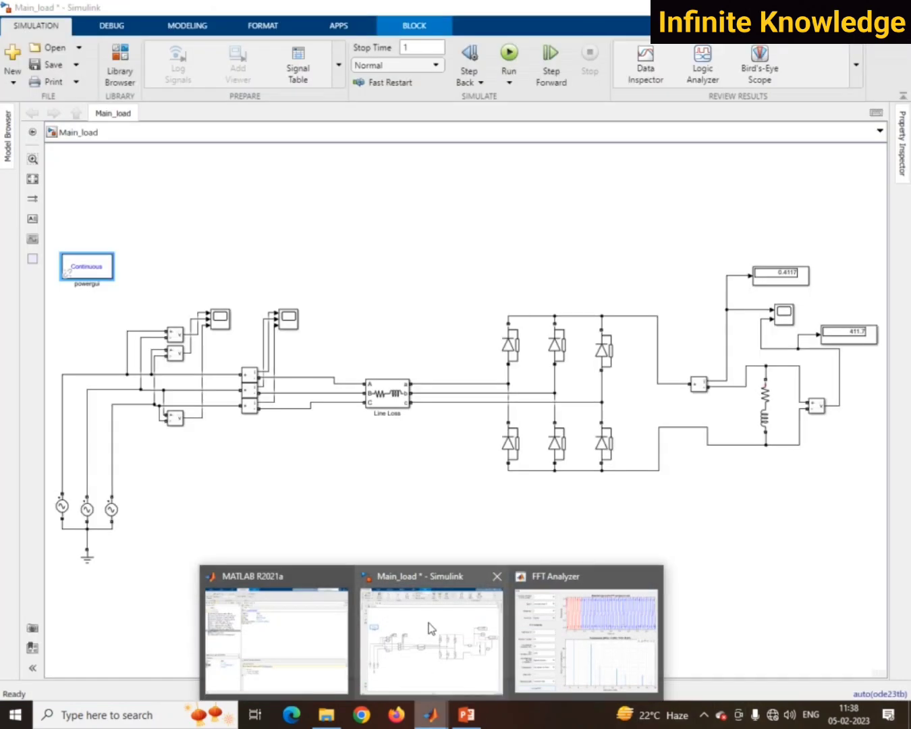
pyautogui.click(429, 623)
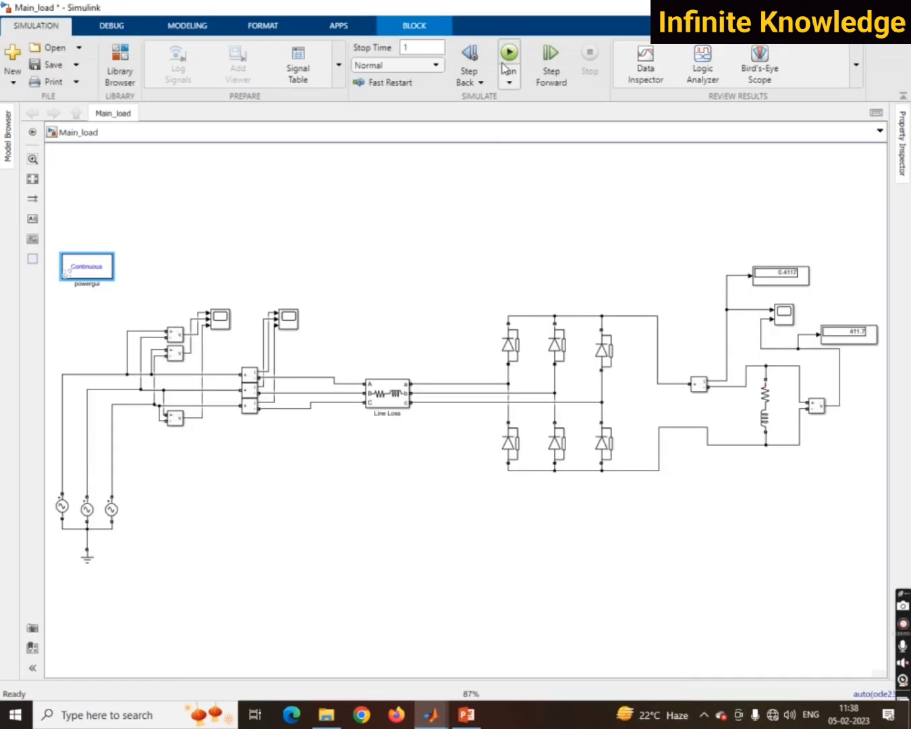
pyautogui.moveTo(431, 713)
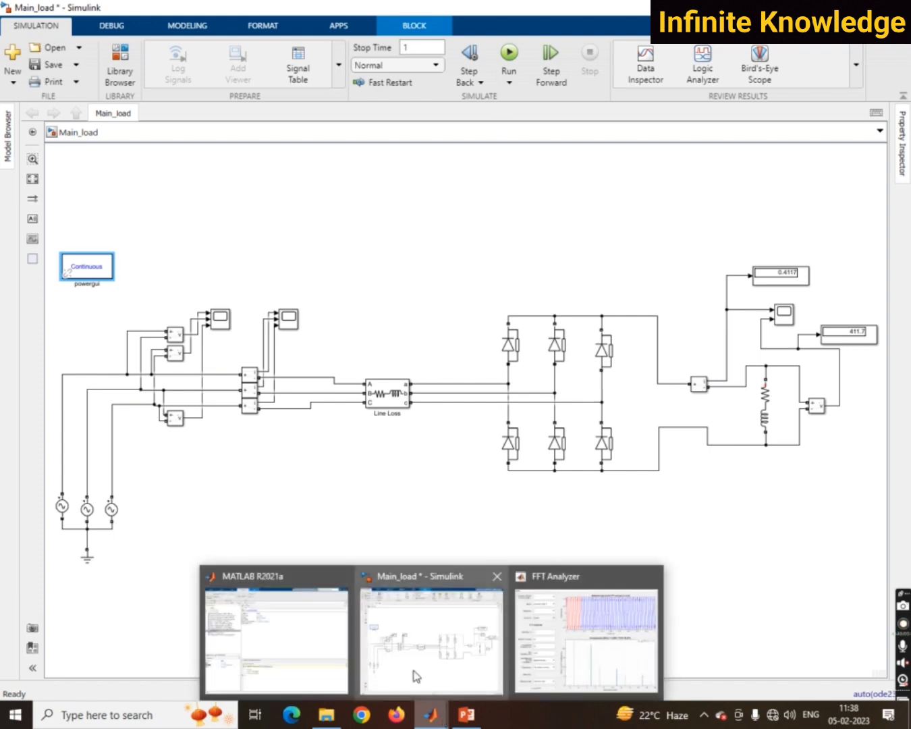
pyautogui.click(332, 638)
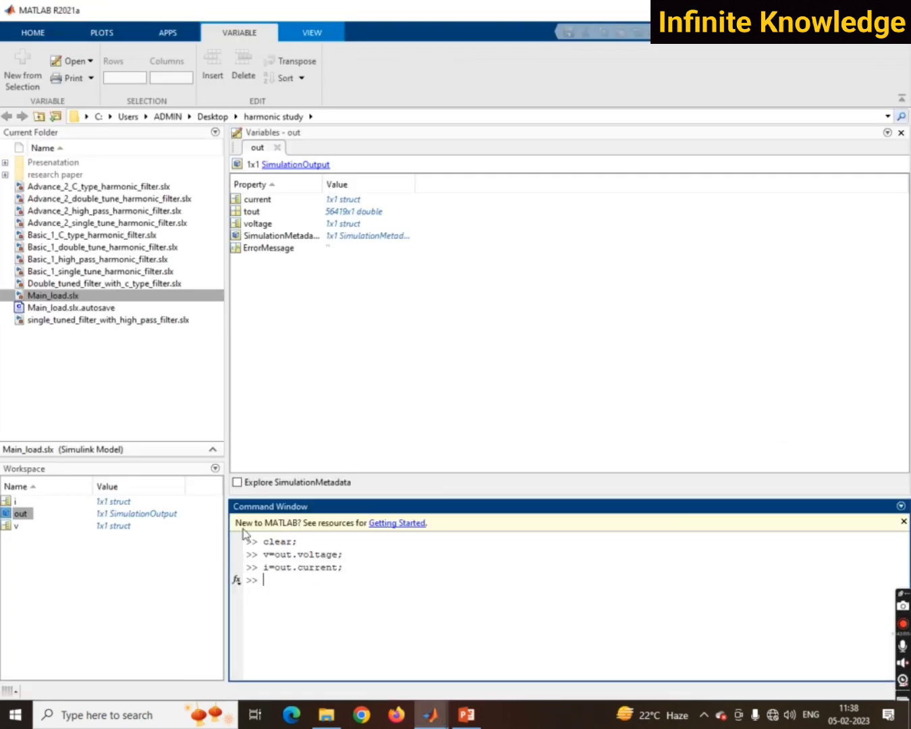
pyautogui.moveTo(432, 714)
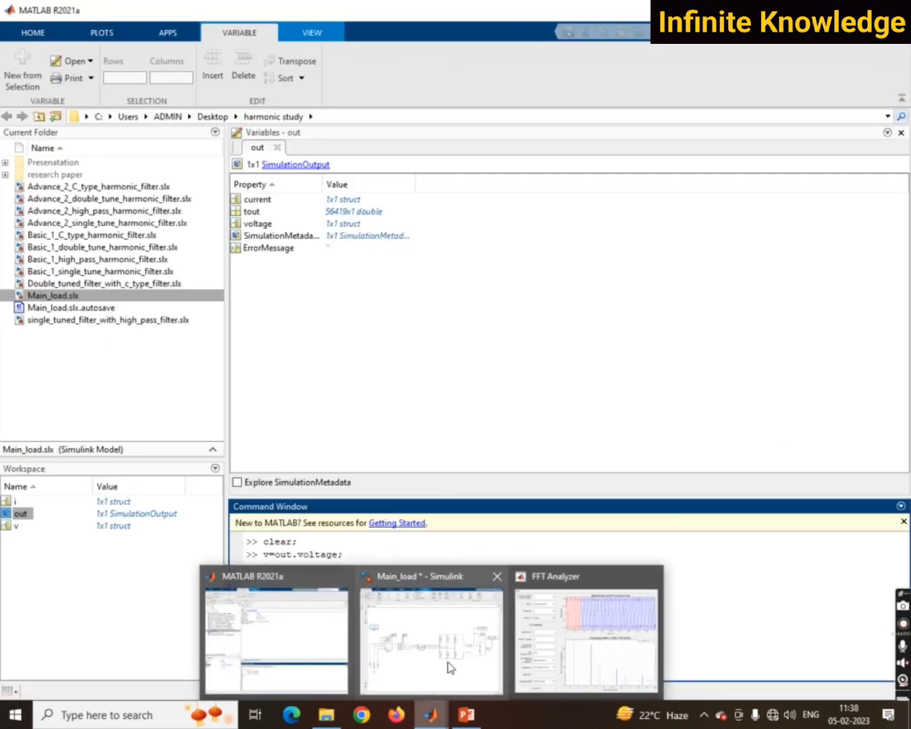
pyautogui.moveTo(452, 658)
pyautogui.moveTo(309, 675)
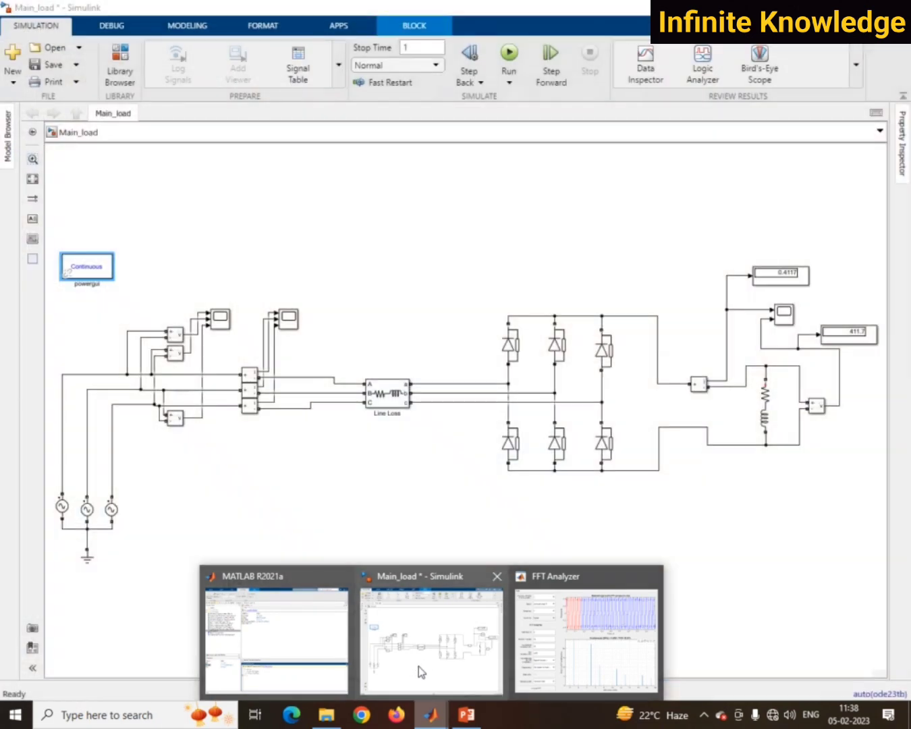
pyautogui.click(418, 666)
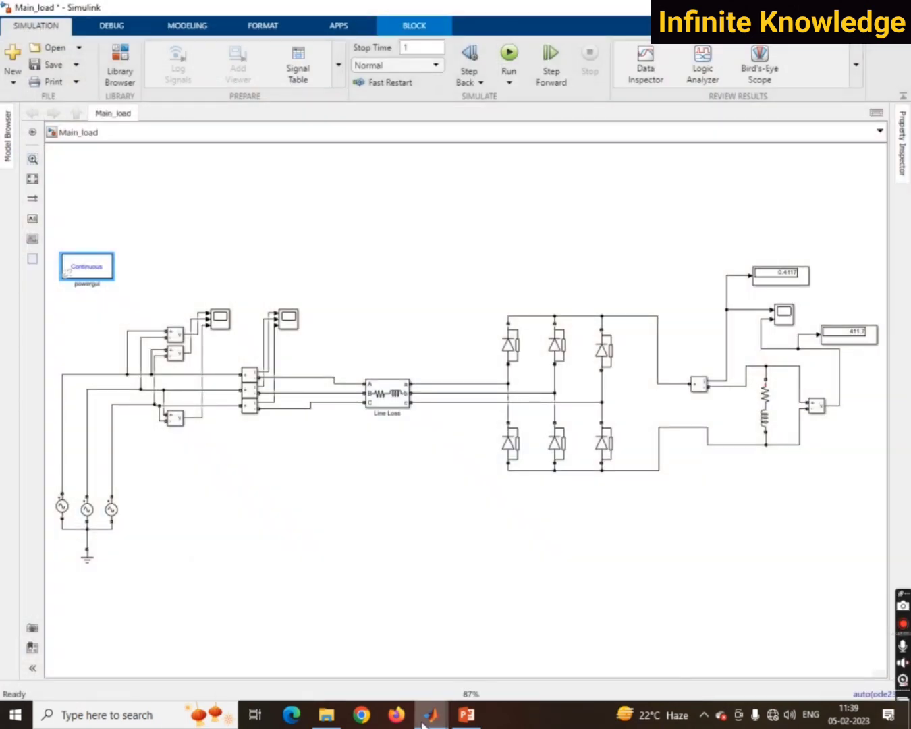
# Step: Review the extraction commands in MATLAB and compare the FFT Analyzer's voltage result with slide 9 in PowerPoint
pyautogui.moveTo(424, 725)
pyautogui.click(295, 644)
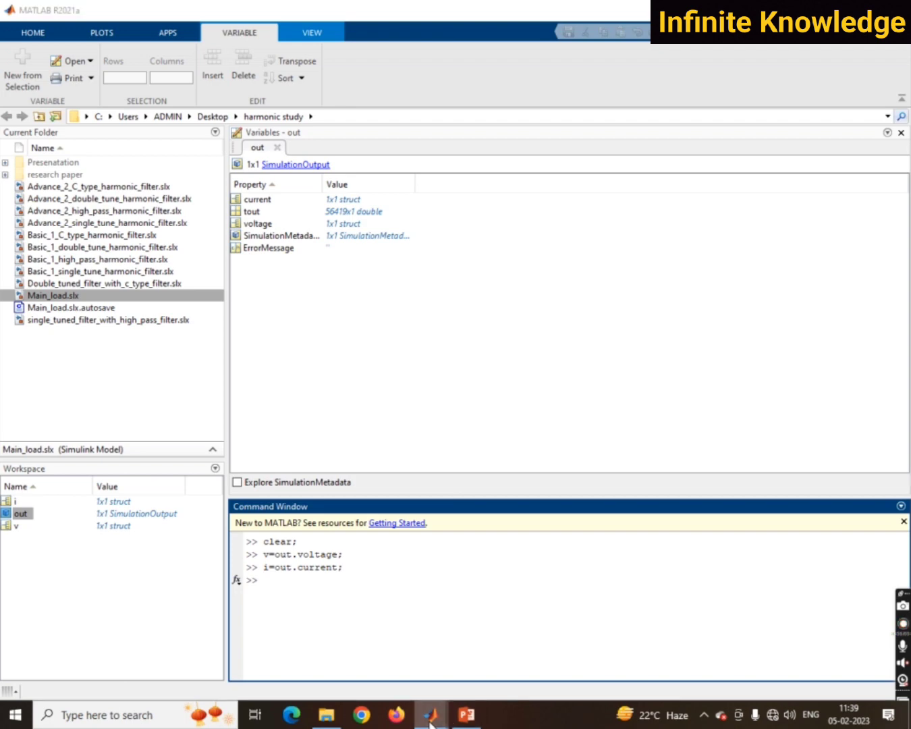
pyautogui.moveTo(432, 715)
pyautogui.click(543, 678)
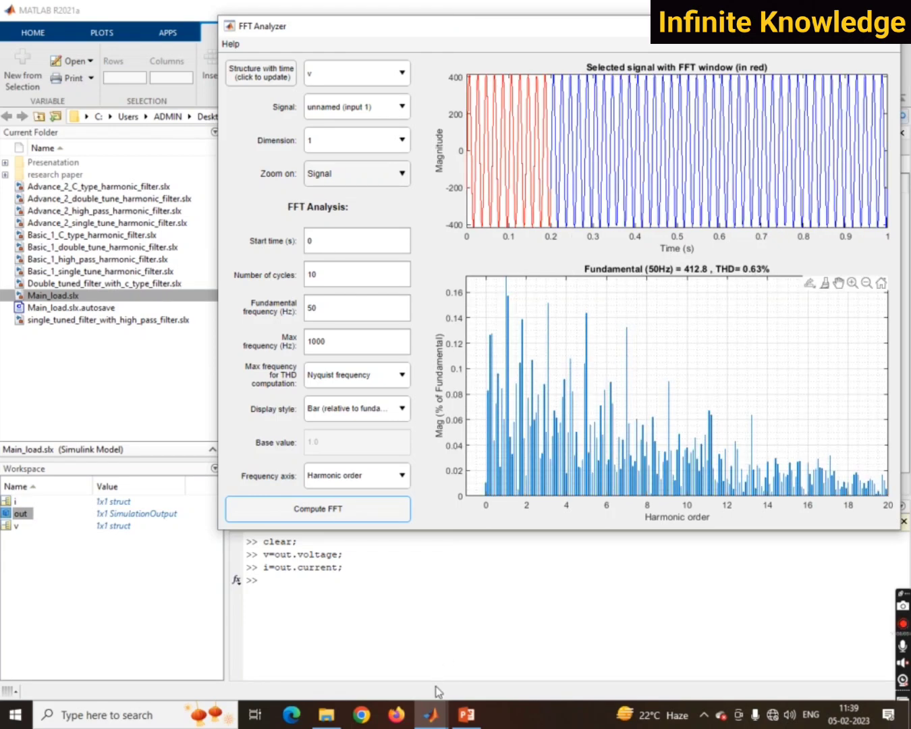
pyautogui.moveTo(467, 713)
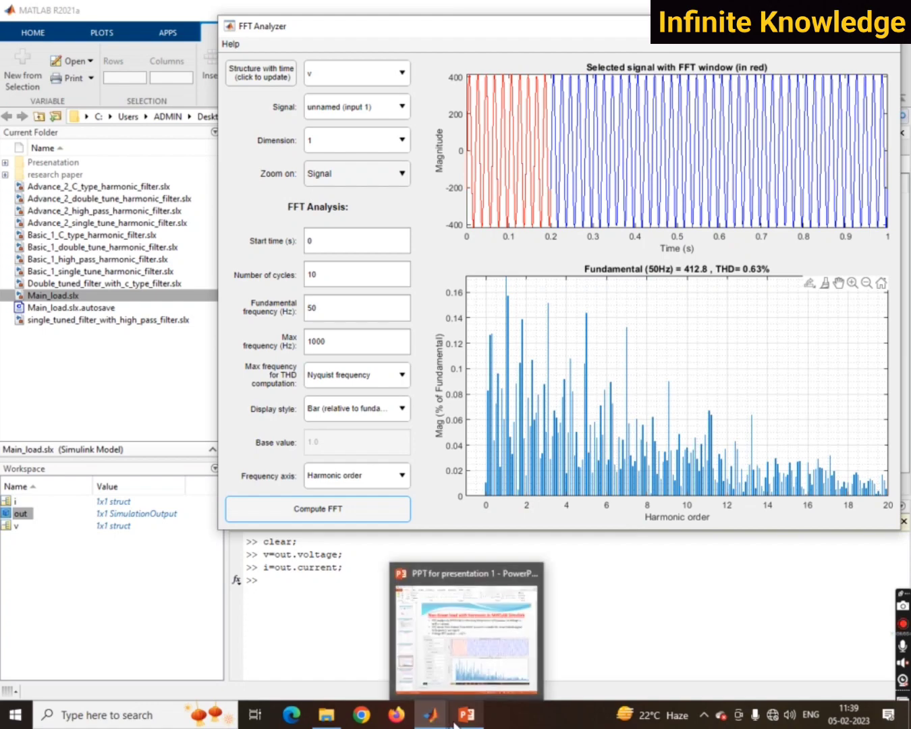
pyautogui.click(478, 686)
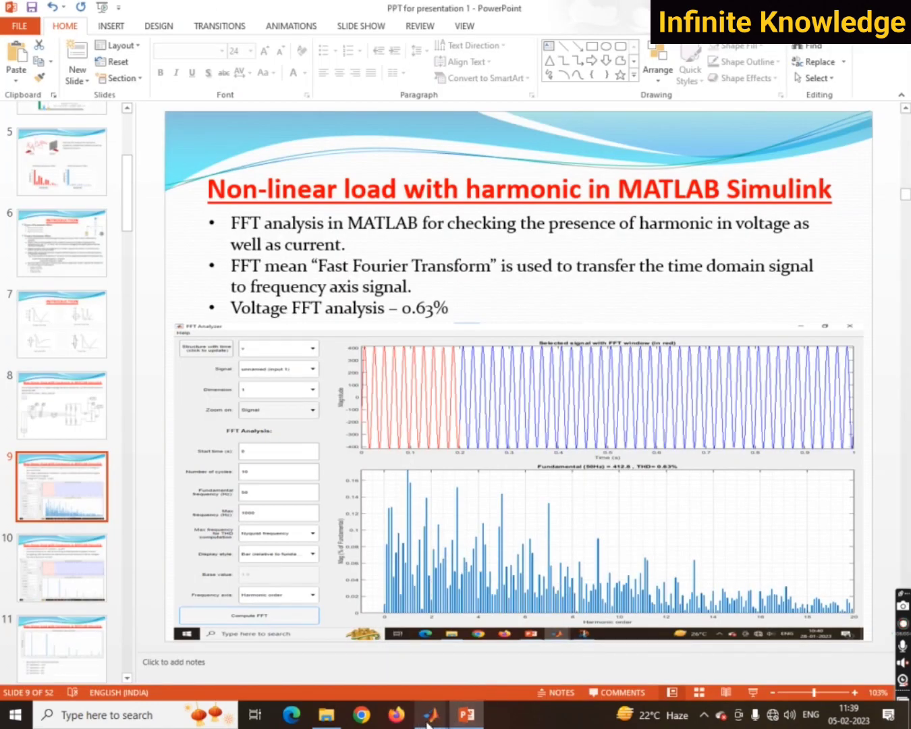
pyautogui.moveTo(429, 725)
pyautogui.click(580, 685)
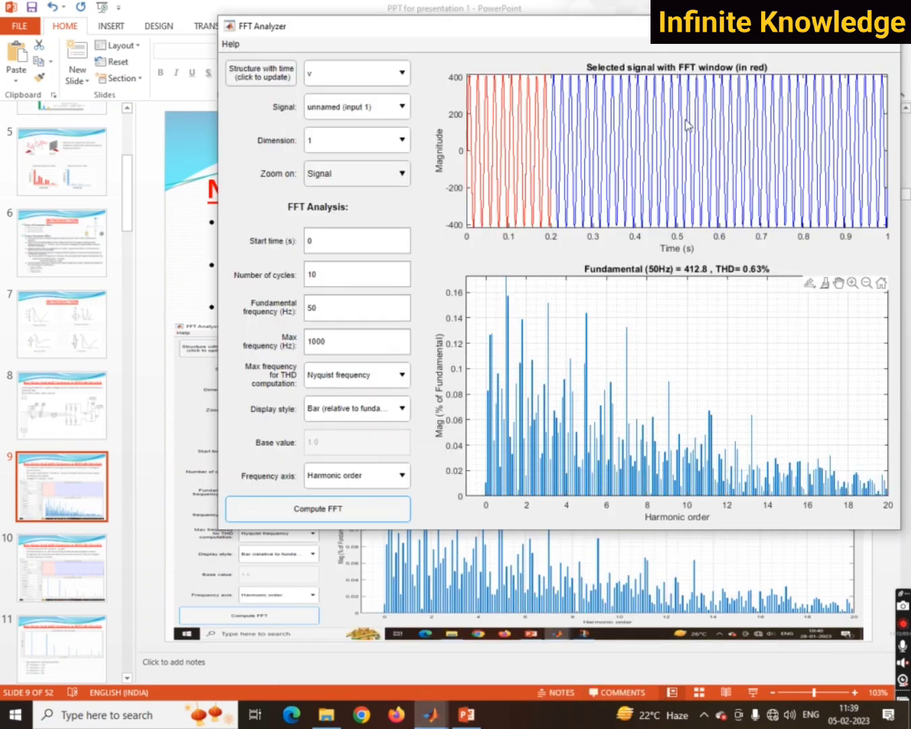
# Step: Return to PowerPoint and show slide 11 on the current harmonic orders, followed by slide 13 on single tuned harmonic filter design
pyautogui.click(138, 399)
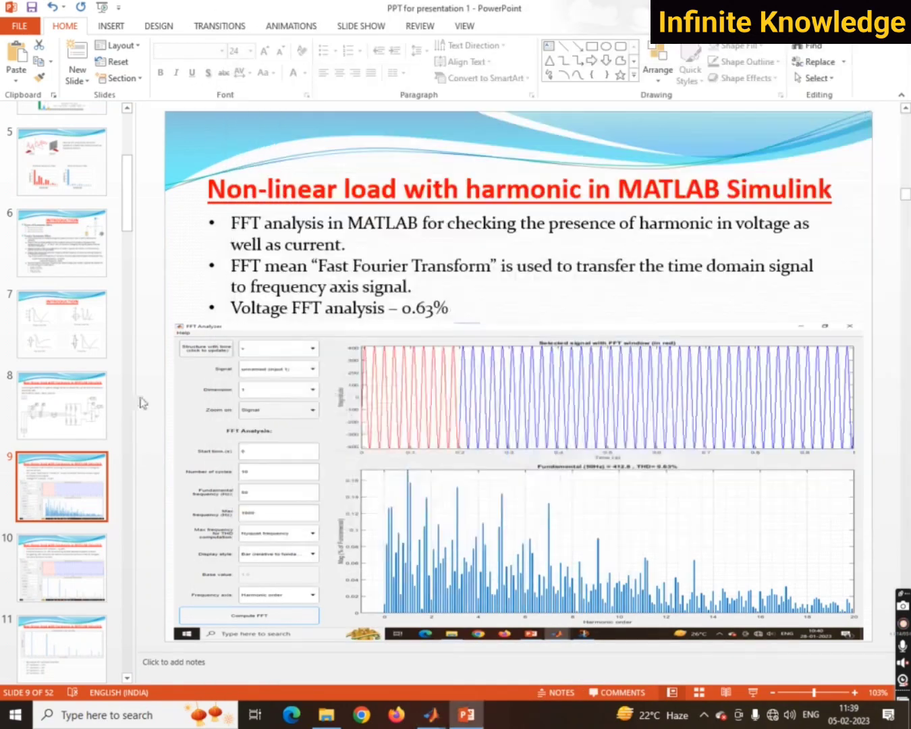
pyautogui.click(81, 645)
pyautogui.scroll(-4, 72, 590)
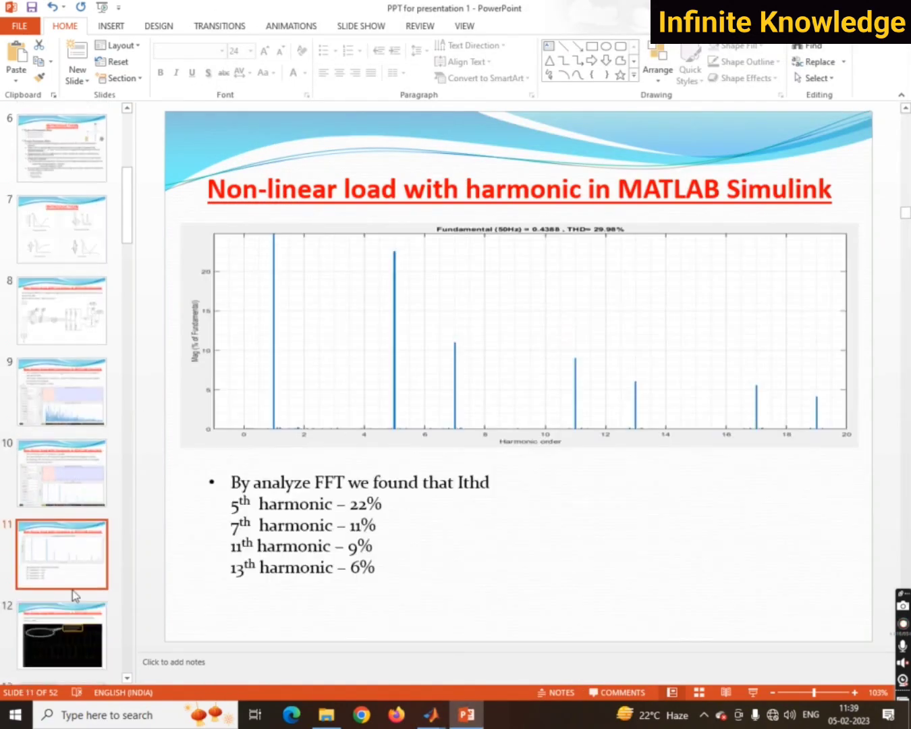
pyautogui.click(87, 529)
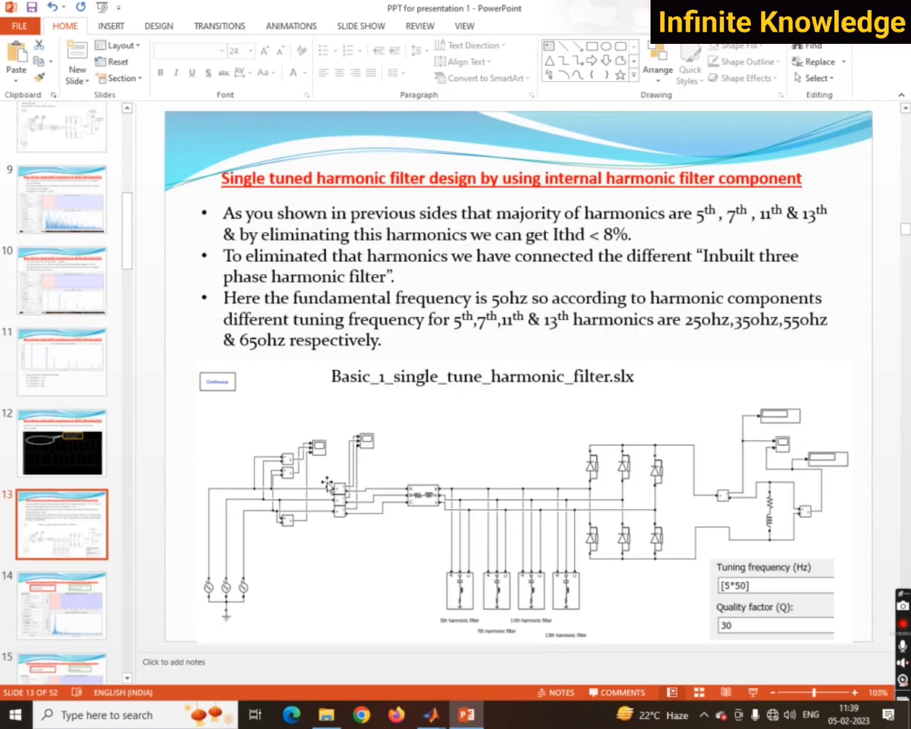
# Step: Switch to Simulink, open the Basic_1_single_tune_harmonic_filter model and compare it with slide 13 in PowerPoint
pyautogui.moveTo(443, 723)
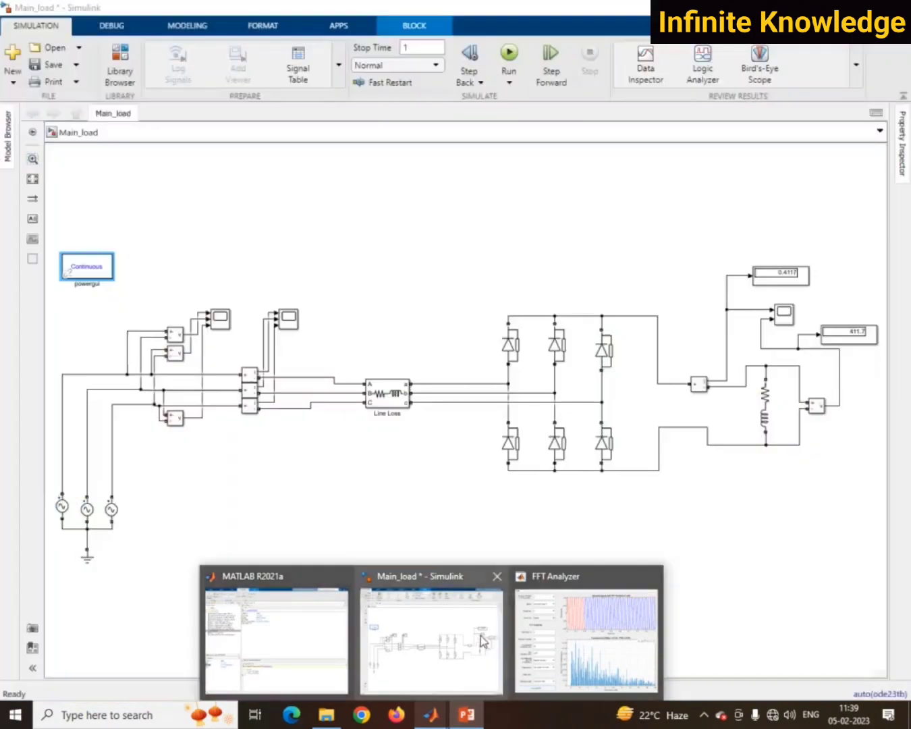
pyautogui.click(479, 635)
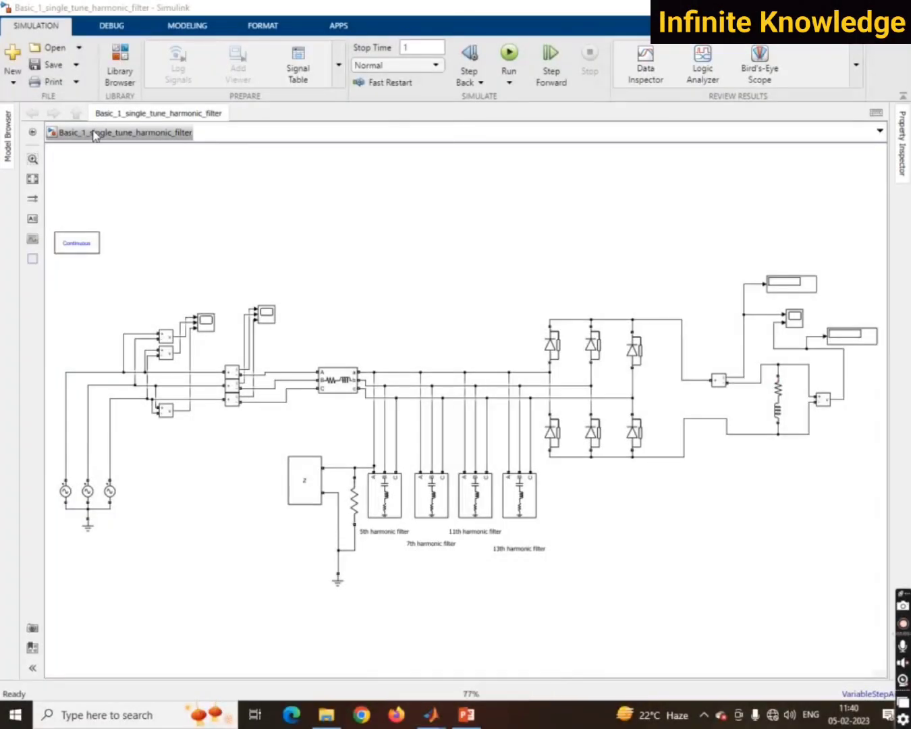
pyautogui.click(464, 718)
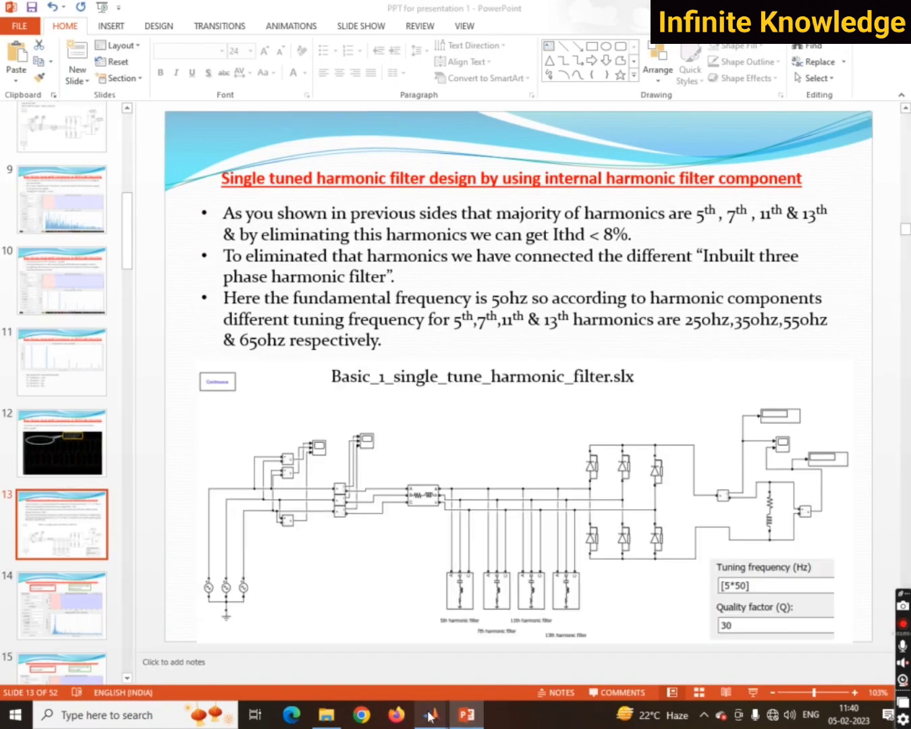
pyautogui.moveTo(430, 716)
pyautogui.click(600, 637)
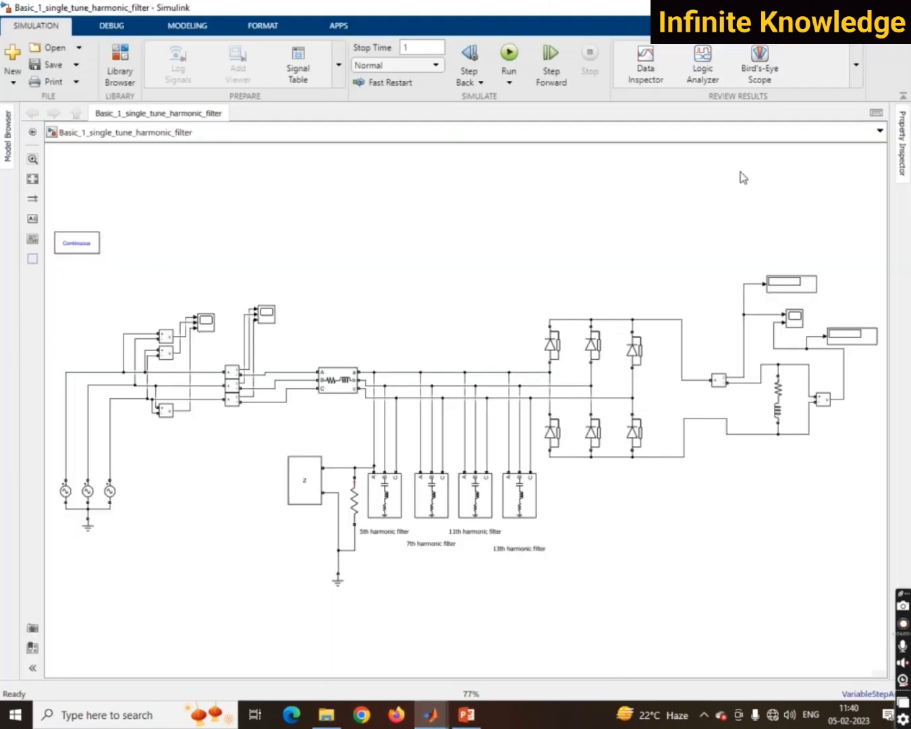
# Step: Simulate the single tuned filter model, switch to MATLAB and empty the workspace with clear;
pyautogui.click(520, 59)
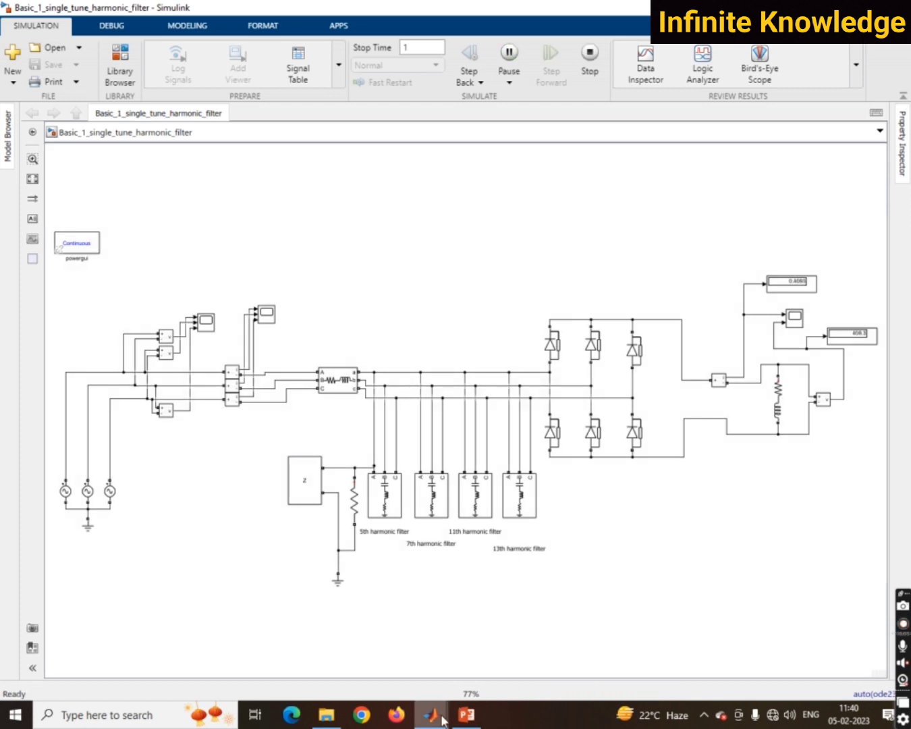
pyautogui.moveTo(433, 721)
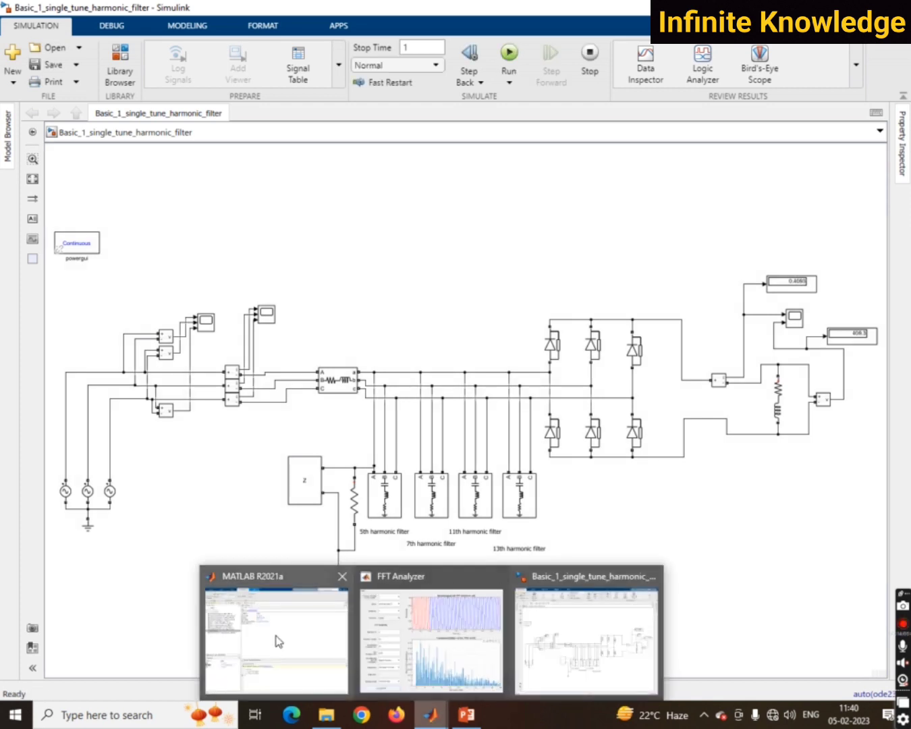
pyautogui.click(274, 639)
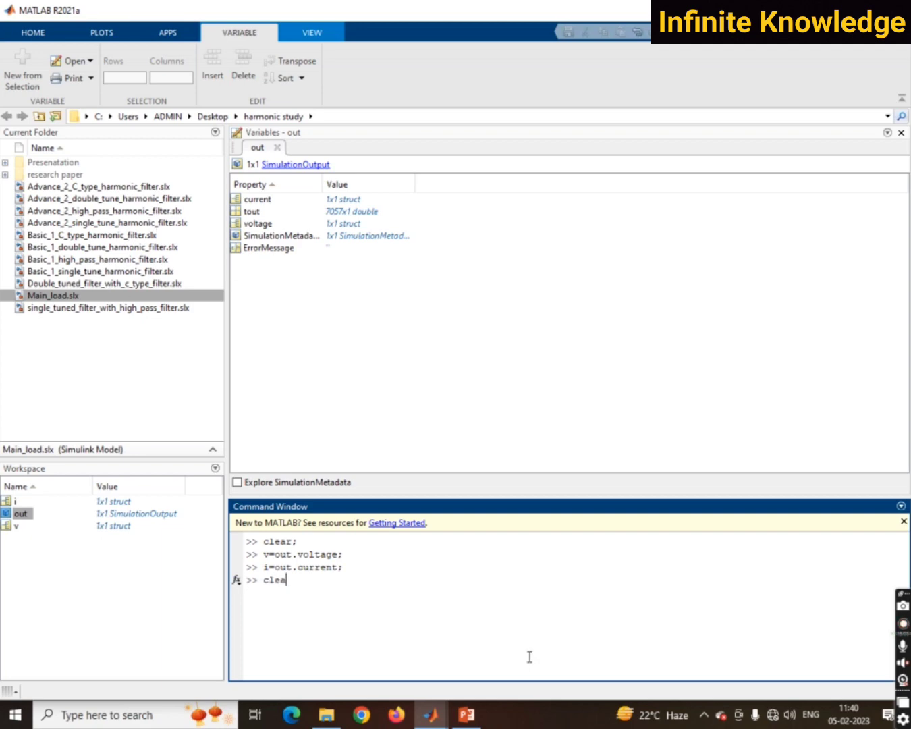
pyautogui.press('Return')
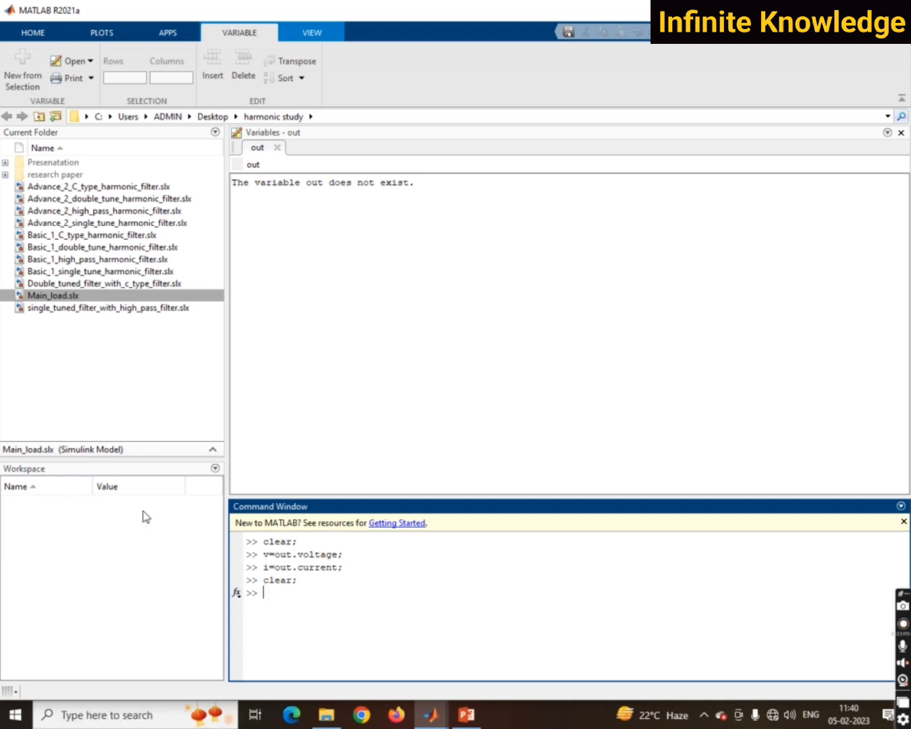
# Step: Go back to the Basic_1_single_tune_harmonic_filter model in Simulink and run its simulation again
pyautogui.click(435, 722)
pyautogui.click(544, 671)
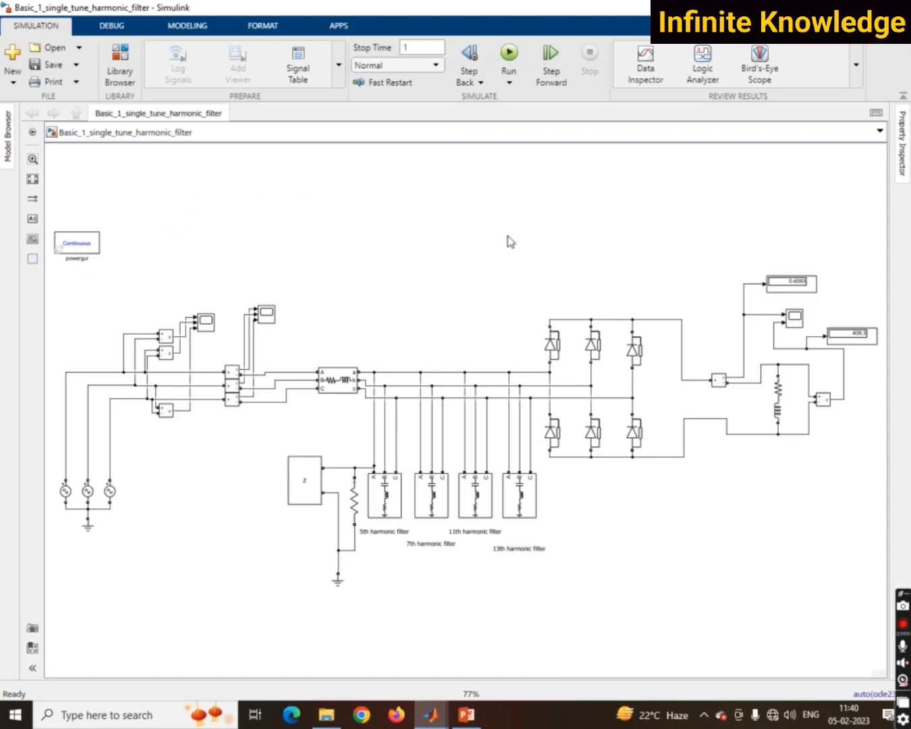
pyautogui.click(509, 54)
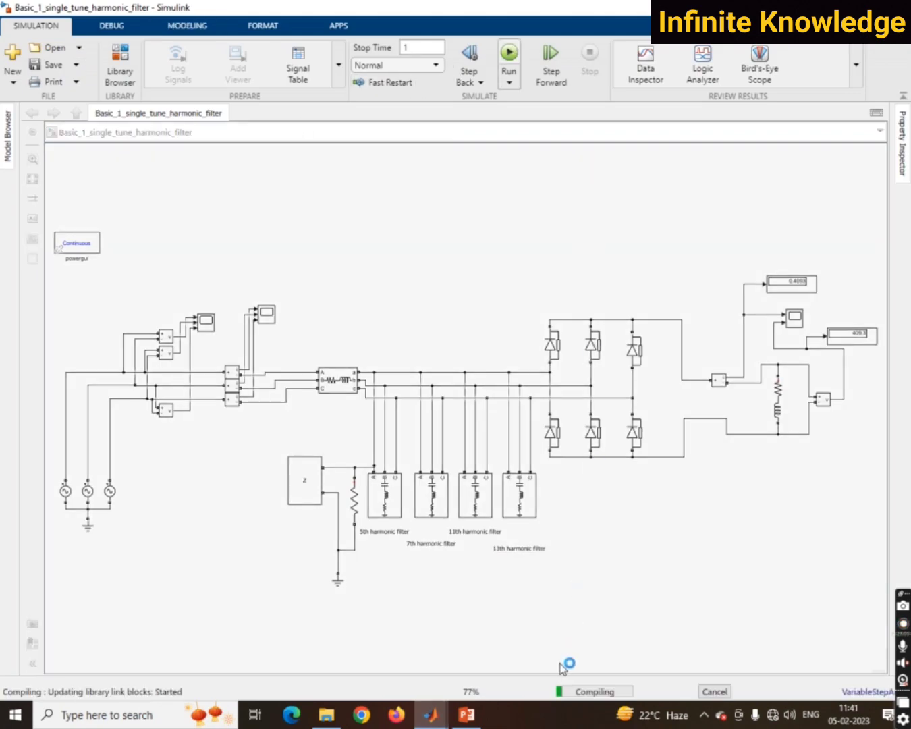
# Step: Open the simulation output variable out in MATLAB and enter v=out.voltage; at the command prompt without executing it
pyautogui.moveTo(431, 714)
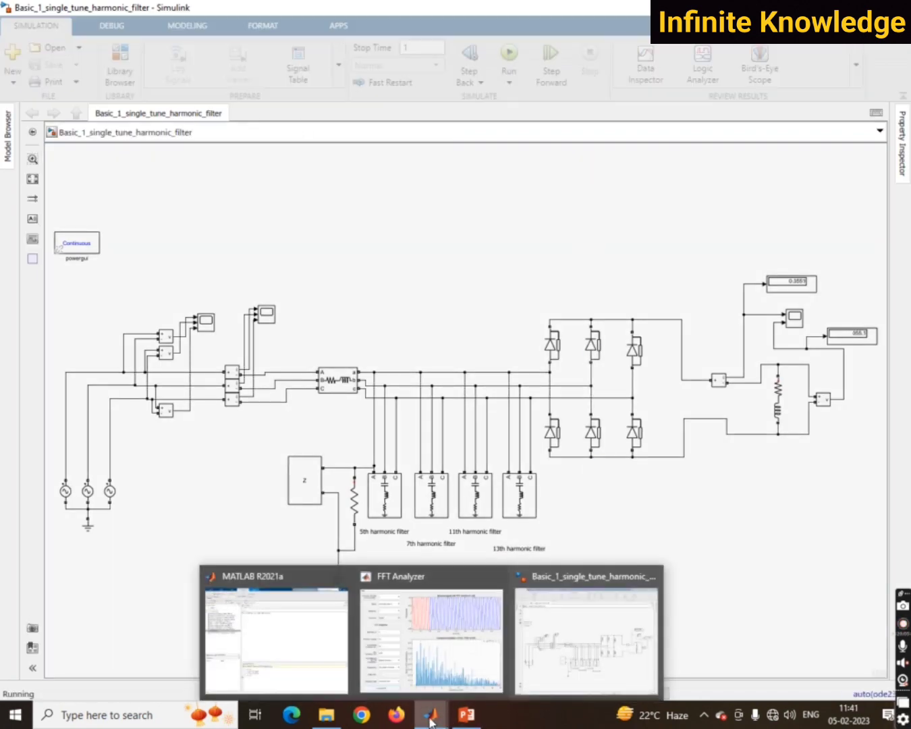
pyautogui.click(282, 642)
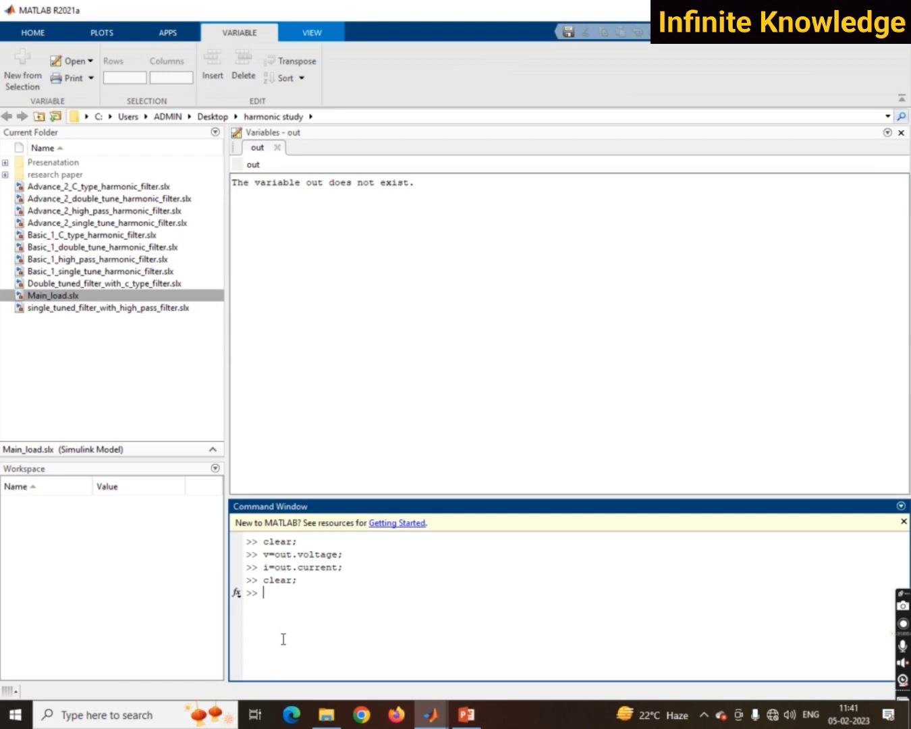
pyautogui.doubleClick(34, 502)
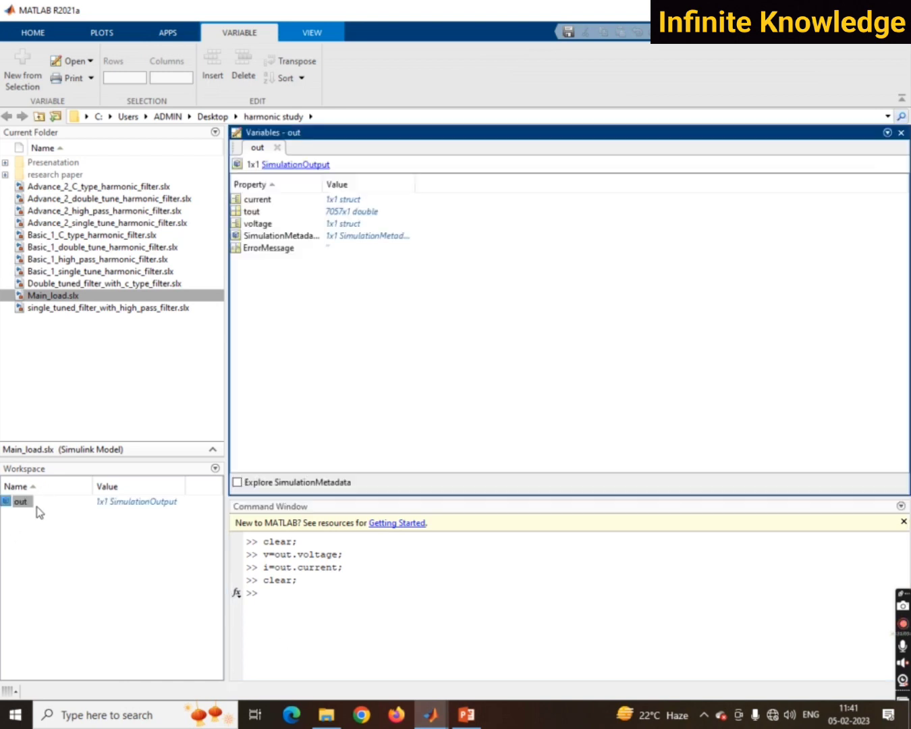
pyautogui.doubleClick(14, 505)
pyautogui.click(350, 604)
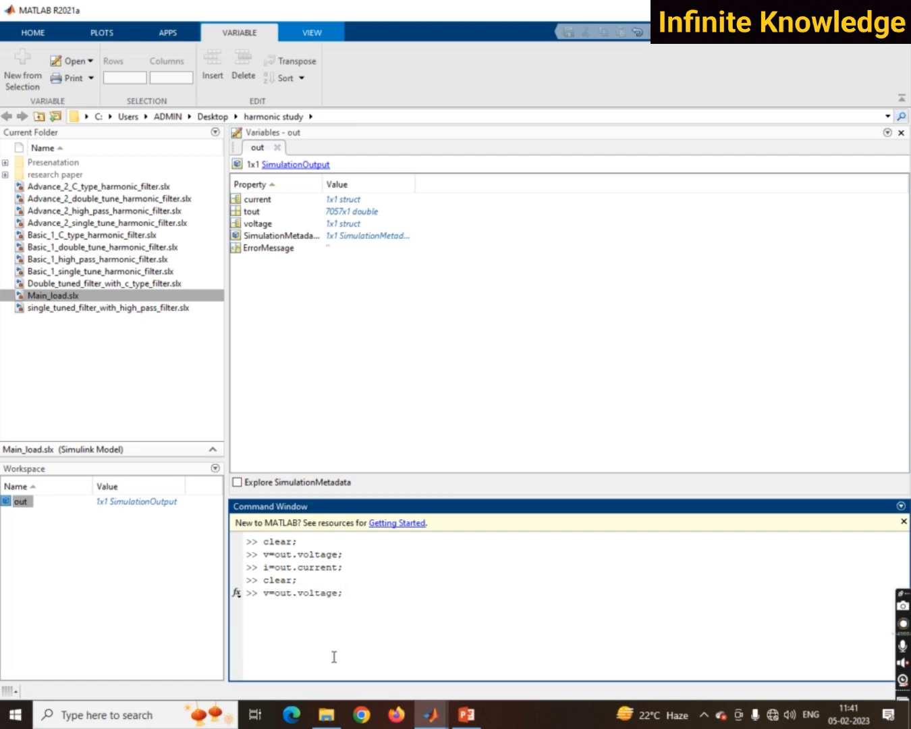
# Step: Check the logging variable name and save format of the voltage scope in the Simulink model
pyautogui.moveTo(430, 714)
pyautogui.click(549, 656)
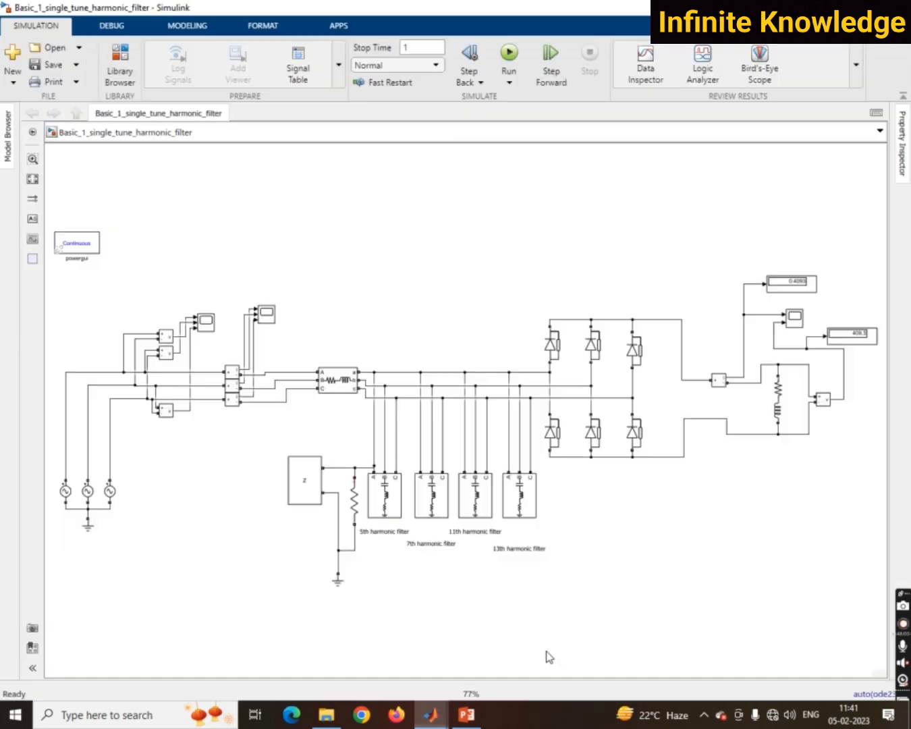
pyautogui.click(210, 326)
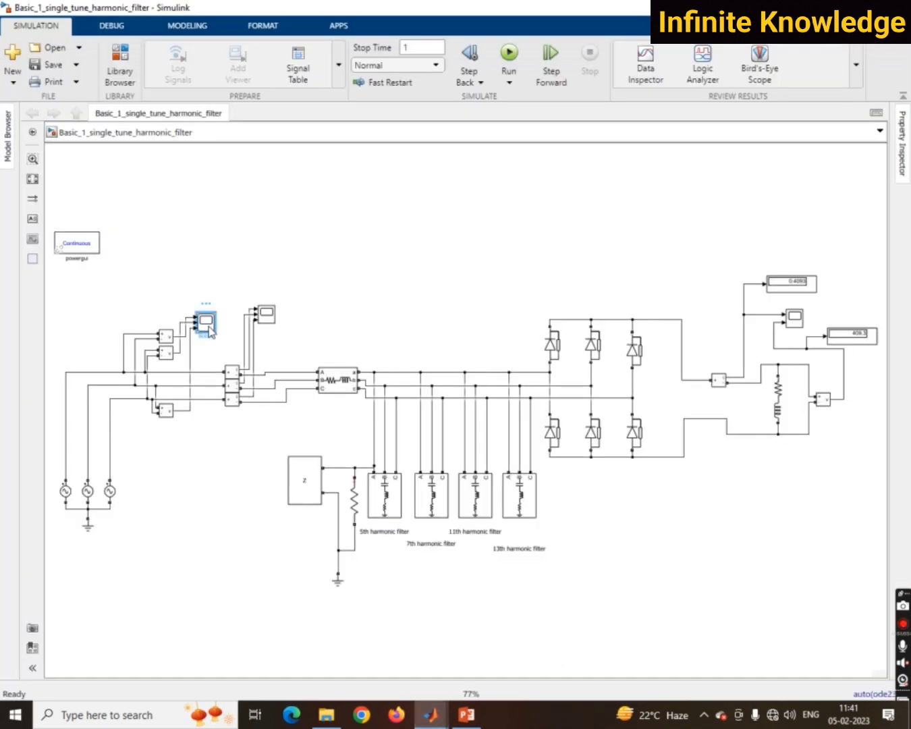
pyautogui.doubleClick(207, 323)
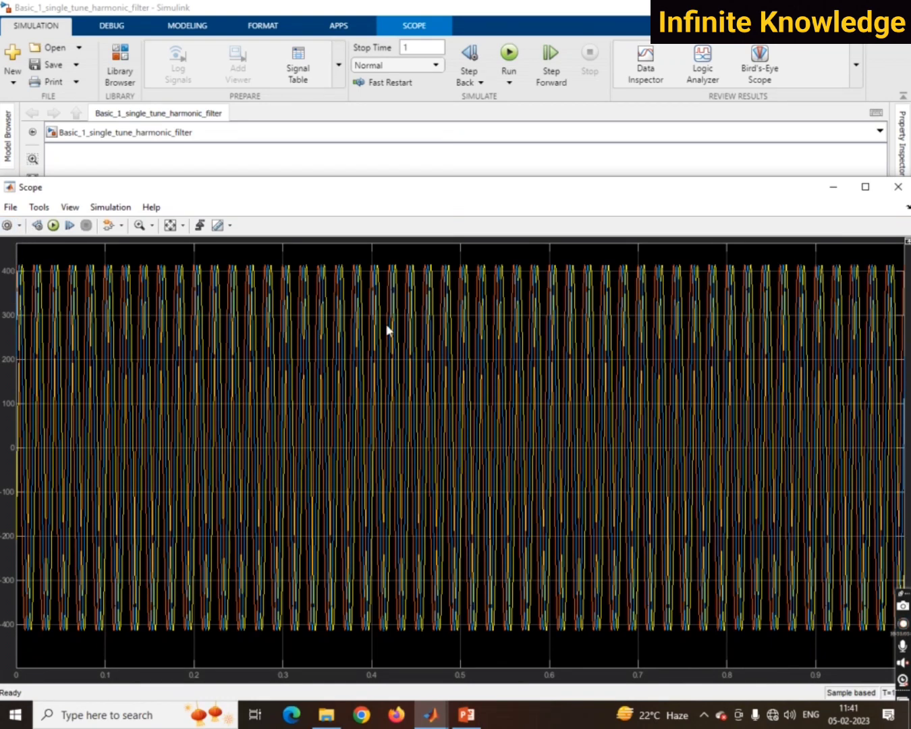
pyautogui.click(456, 260)
pyautogui.click(461, 342)
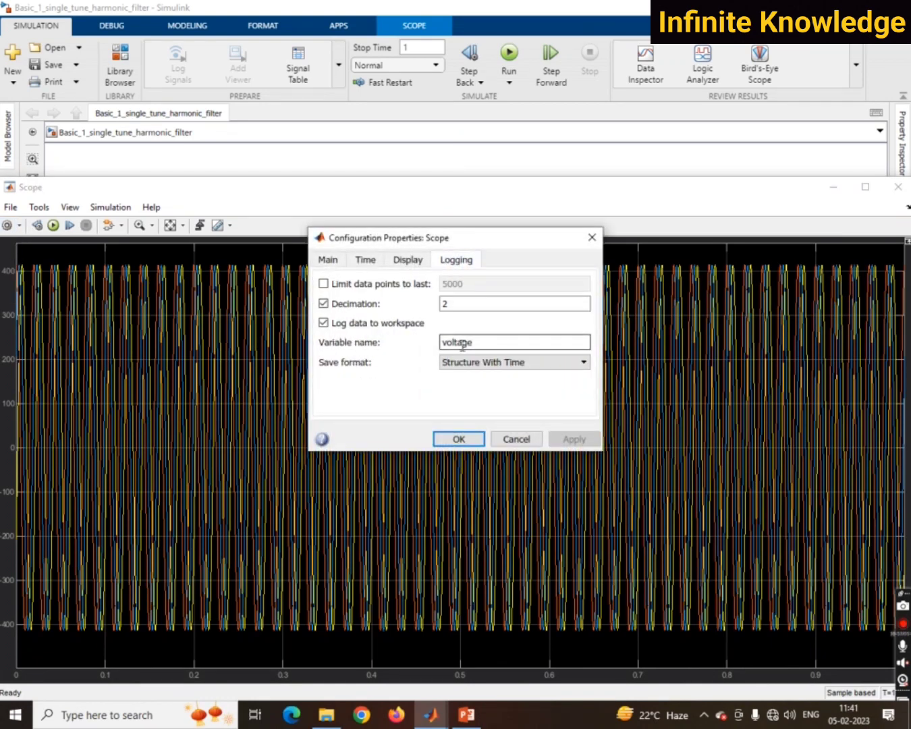
pyautogui.click(516, 437)
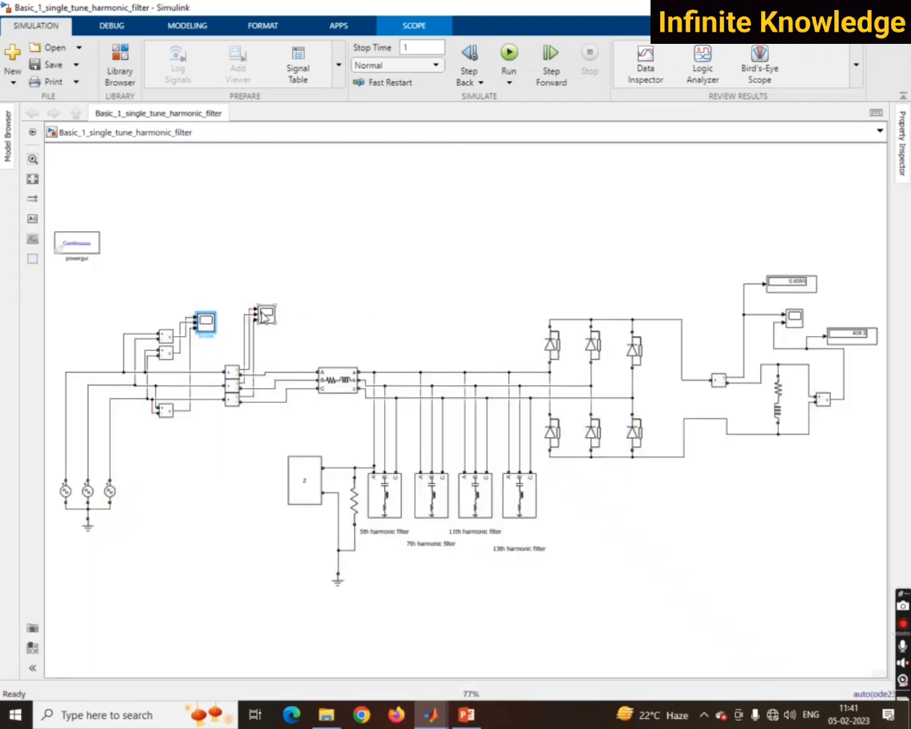
# Step: Check the logging variable name and save format of the current scope, Scope1, and minimize its window
pyautogui.doubleClick(265, 318)
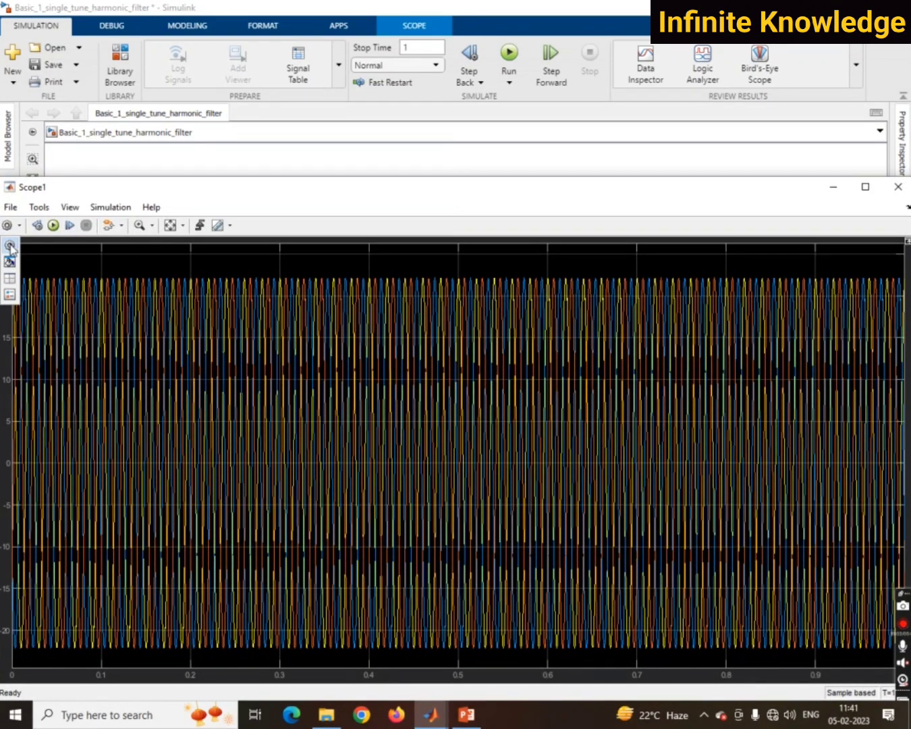
pyautogui.click(11, 246)
pyautogui.click(456, 260)
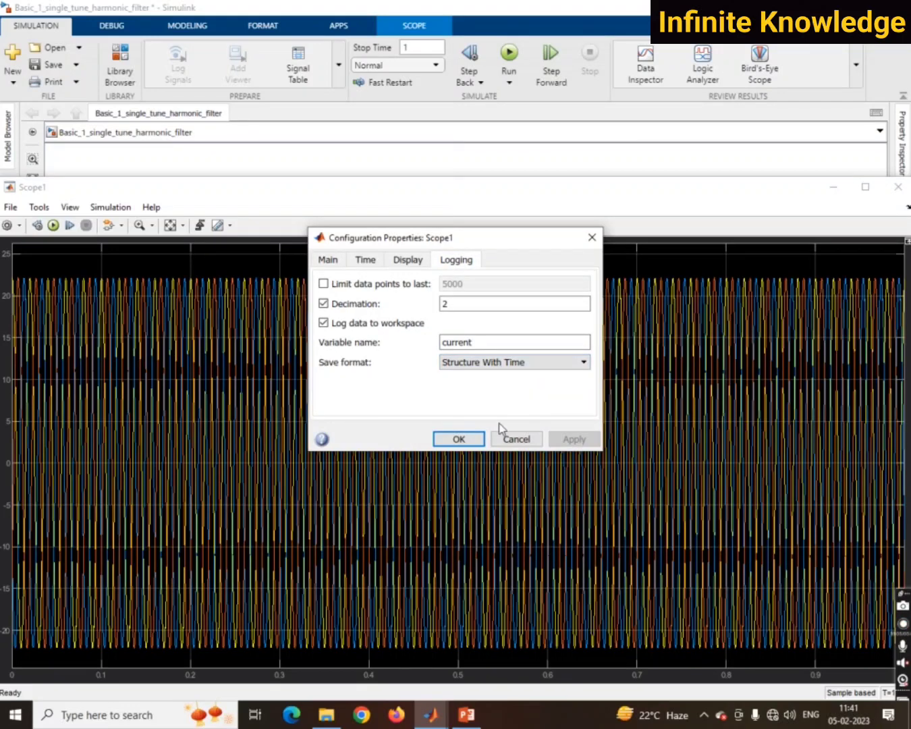
pyautogui.click(514, 437)
pyautogui.click(833, 187)
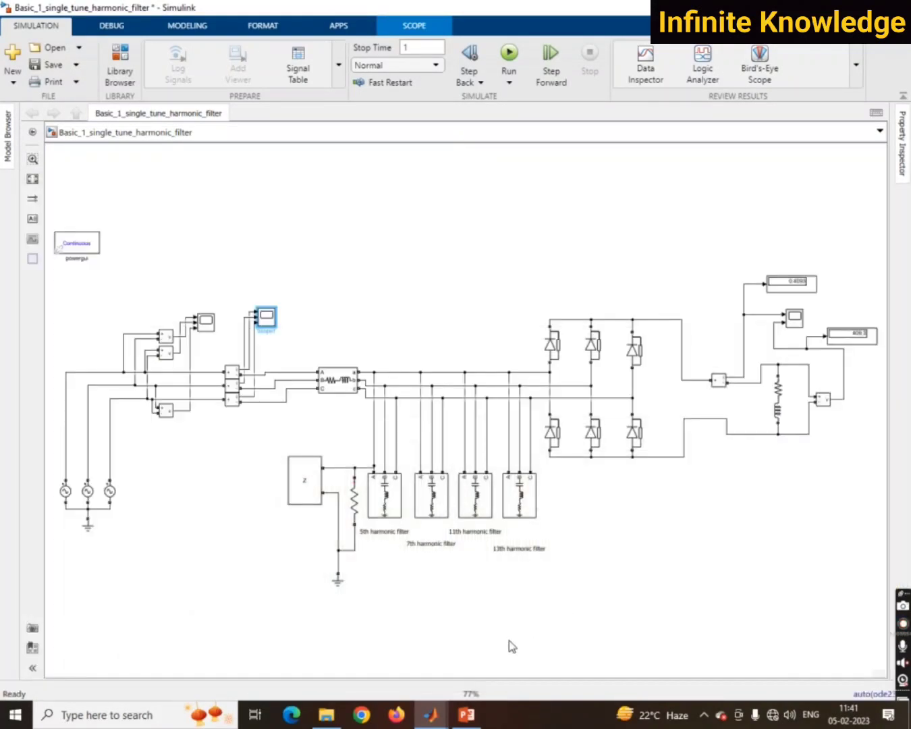
# Step: Extract the logged signals in the MATLAB workspace with v=out.voltage; and i=out.current;
pyautogui.click(431, 714)
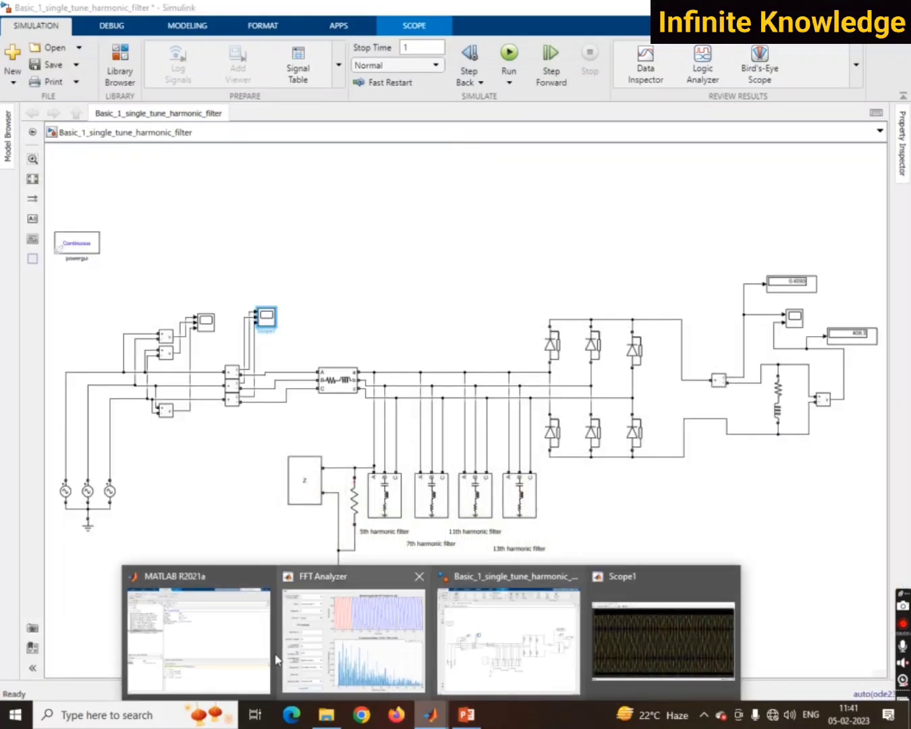
pyautogui.click(237, 654)
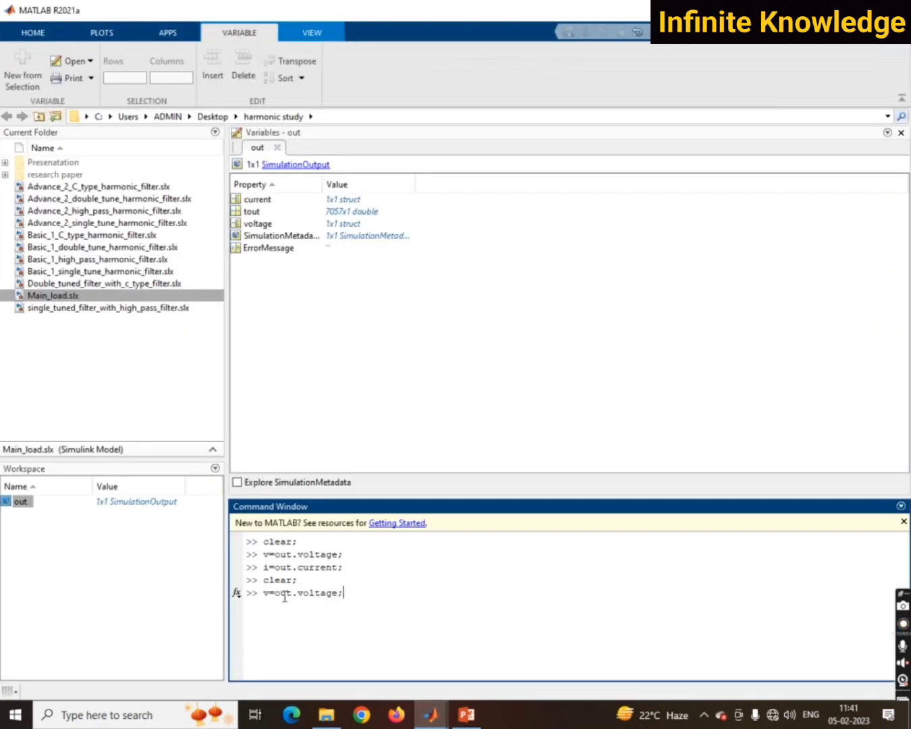
pyautogui.press('Return')
pyautogui.write('i=out.')
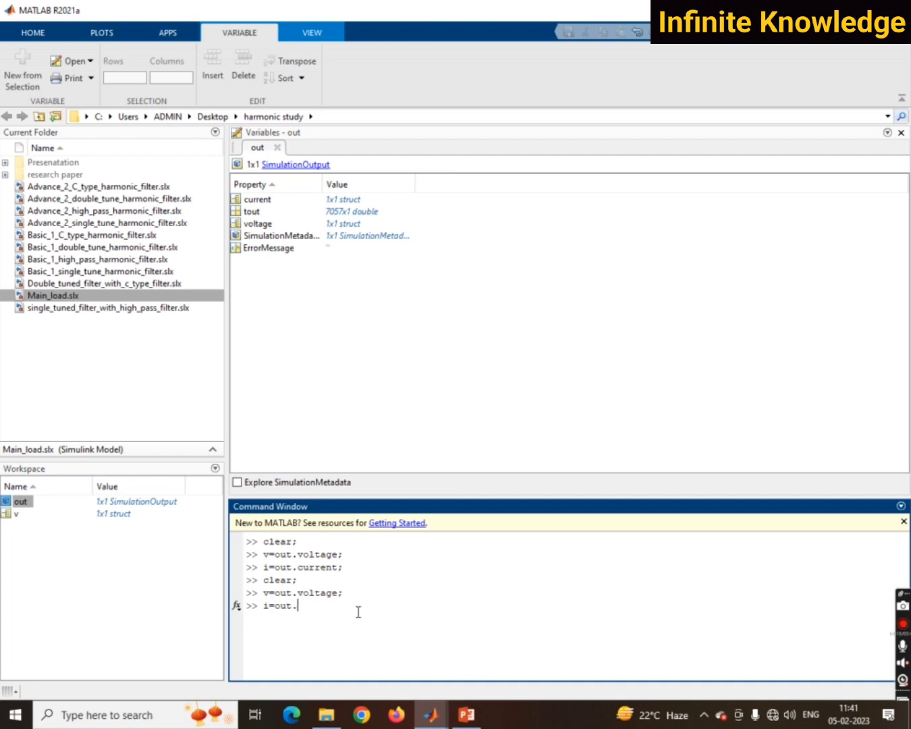
pyautogui.write('current;')
pyautogui.press('Return')
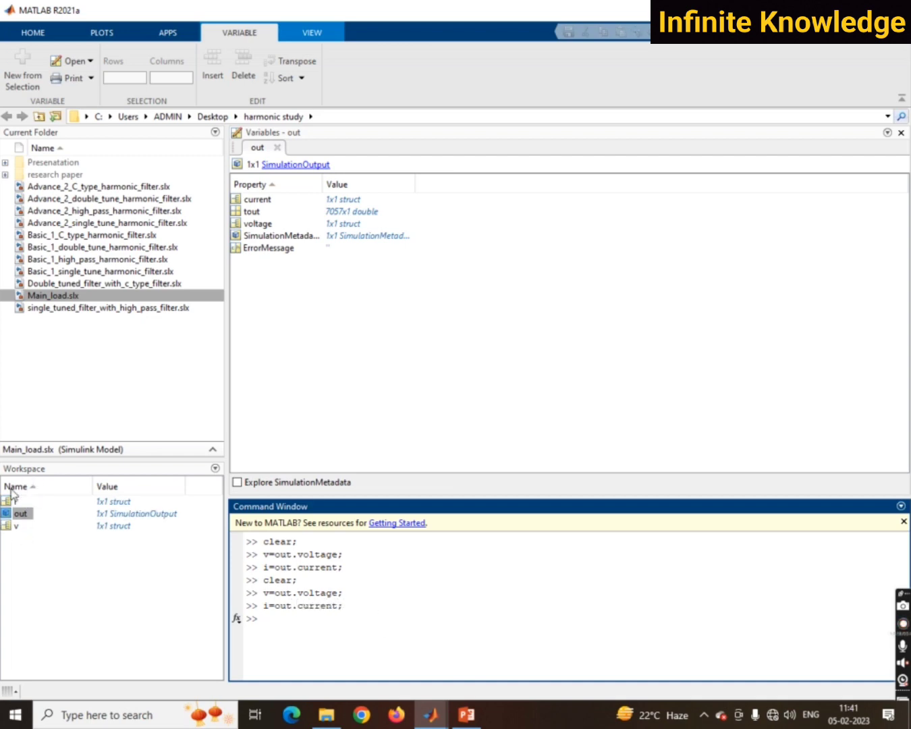
# Step: Switch to the Basic_1_single_tune_harmonic_filter Simulink model and open the FFT Analysis tool of its powergui block
pyautogui.click(431, 714)
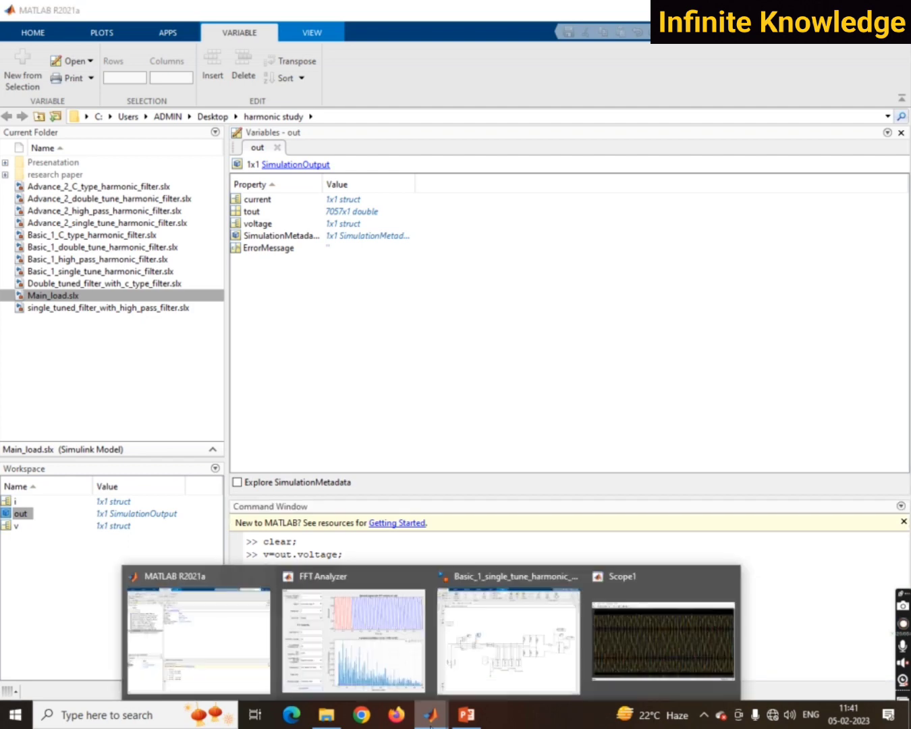
pyautogui.click(478, 654)
pyautogui.click(83, 245)
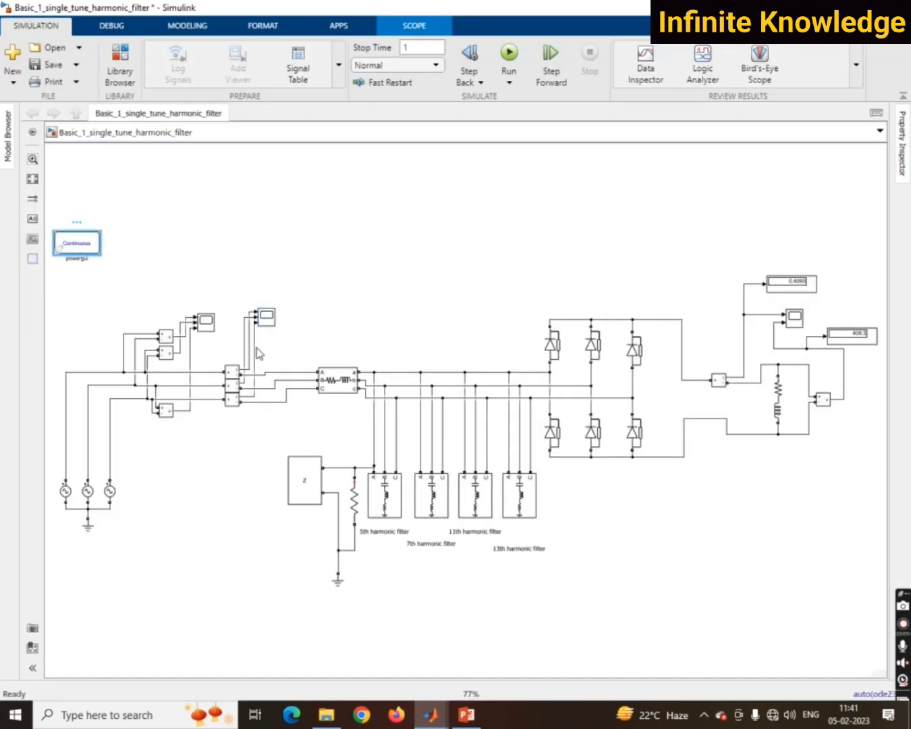
pyautogui.click(175, 113)
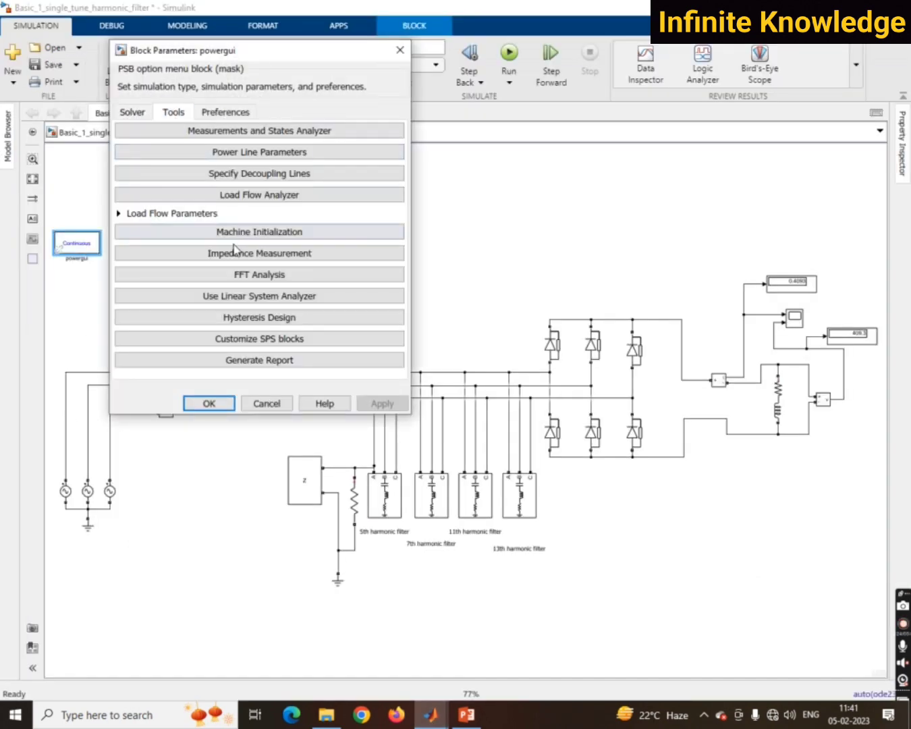
pyautogui.click(242, 272)
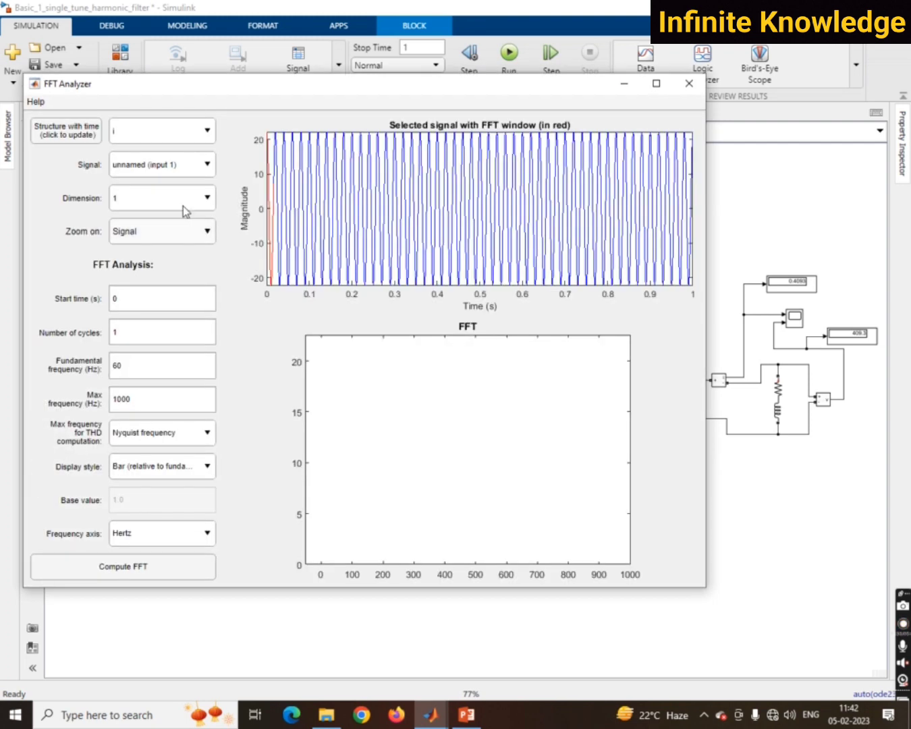
# Step: Compute the FFT of current signal i with 10 cycles, a 50 Hz fundamental frequency and a harmonic order frequency axis
pyautogui.press('Tab')
pyautogui.write('50')
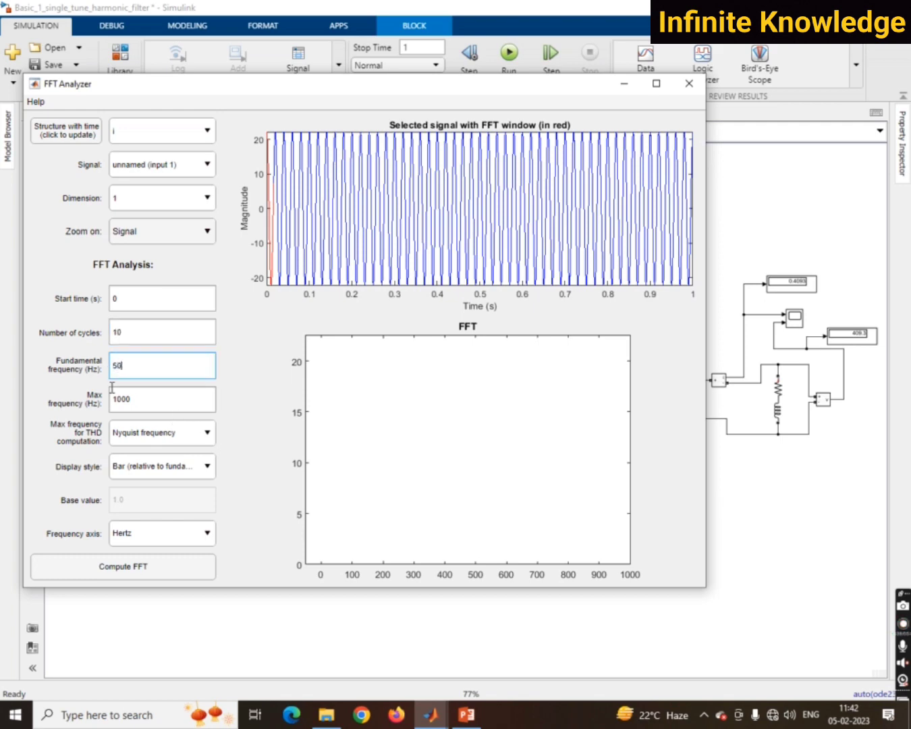
pyautogui.click(130, 539)
pyautogui.click(140, 571)
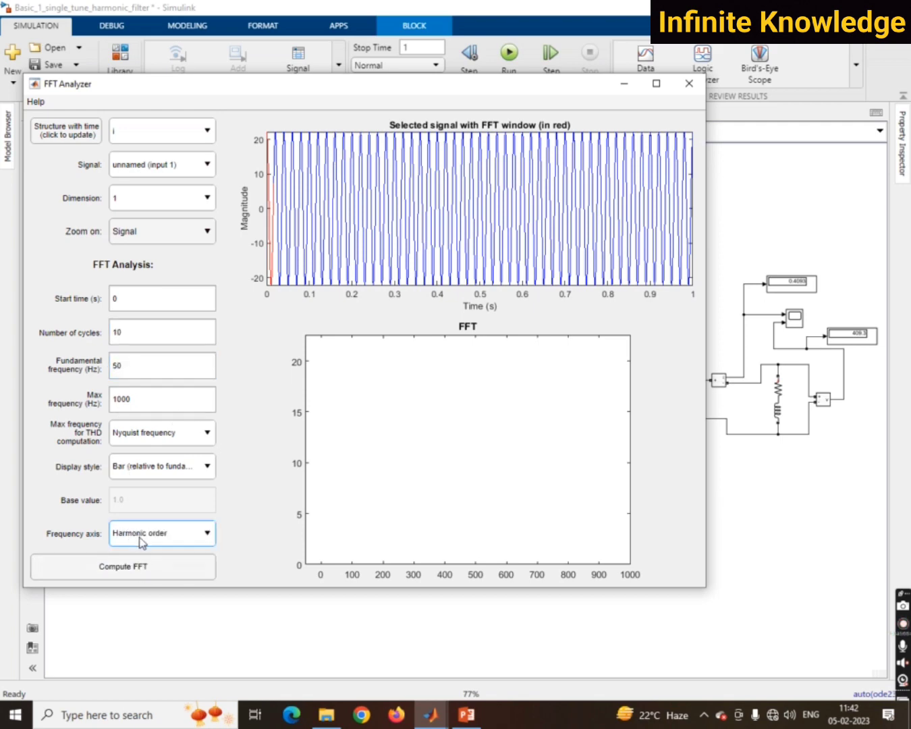
pyautogui.click(149, 568)
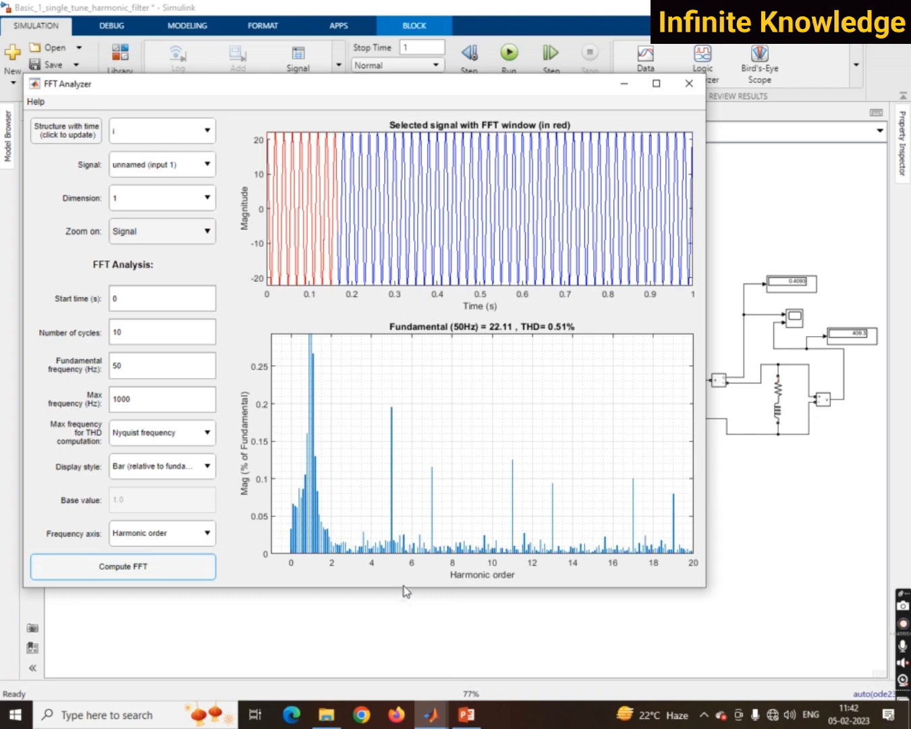
pyautogui.moveTo(414, 95); pyautogui.dragTo(519, 114)
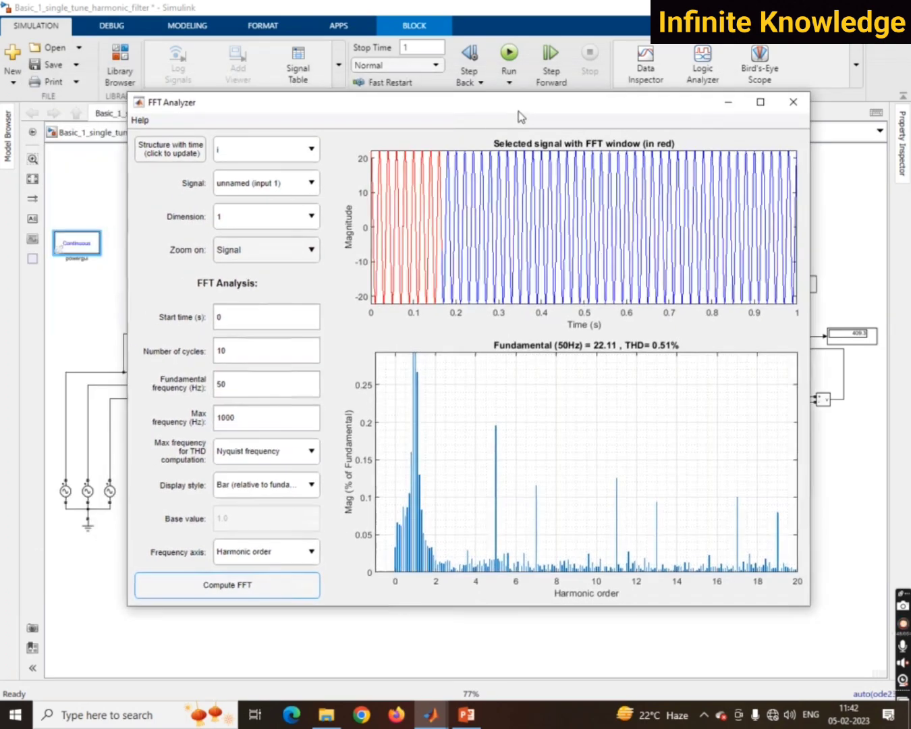
# Step: Switch to PowerPoint and compare the single tuned filter's voltage and current THD results on slides 14 and 15
pyautogui.moveTo(422, 713)
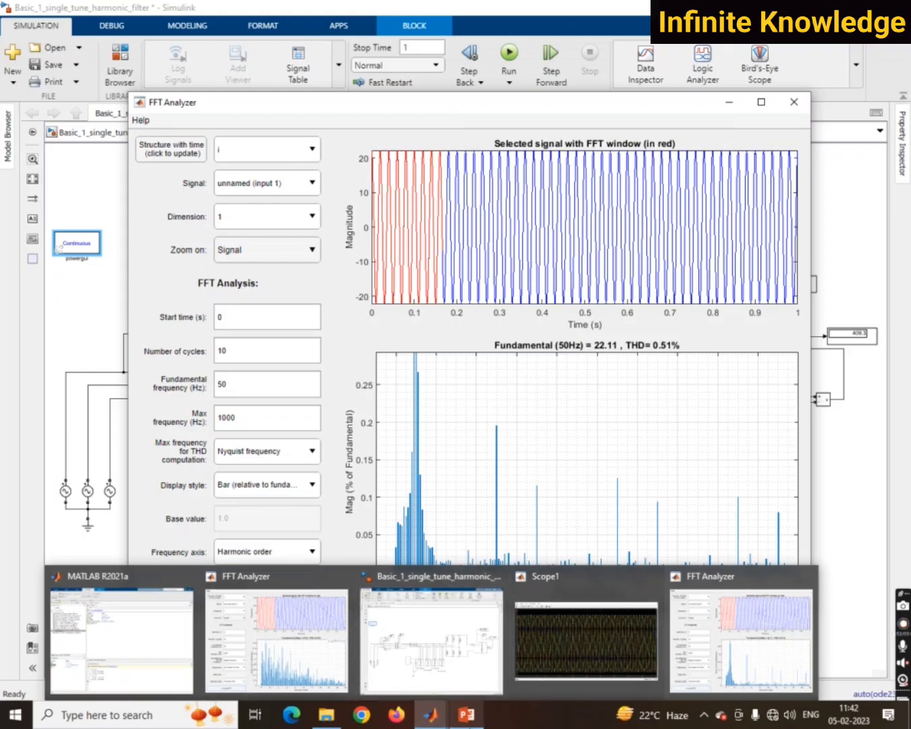
pyautogui.click(470, 720)
pyautogui.click(87, 621)
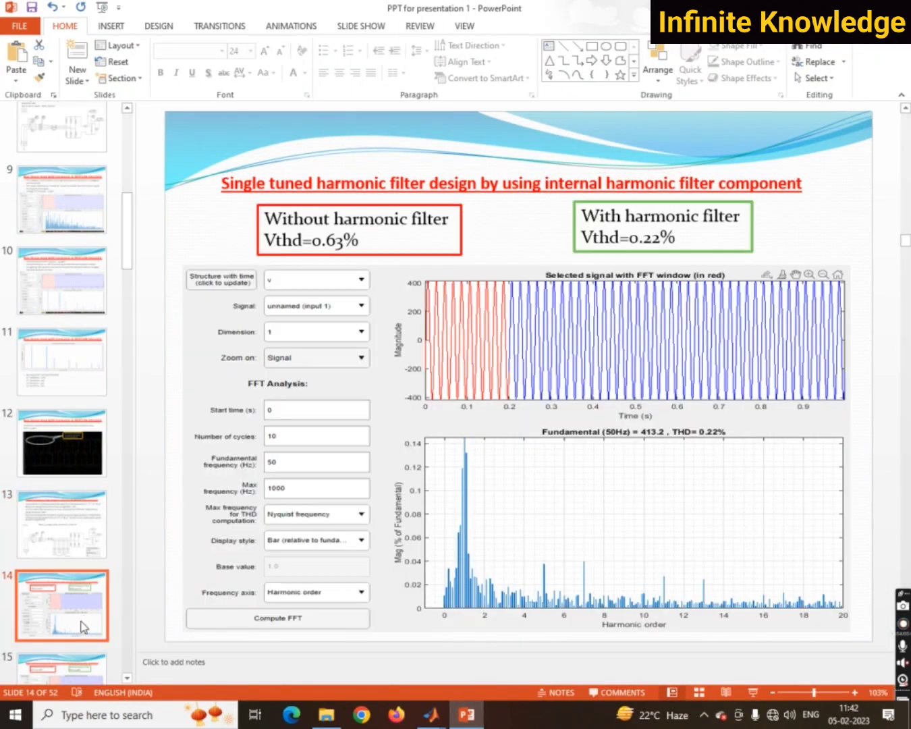
pyautogui.click(77, 660)
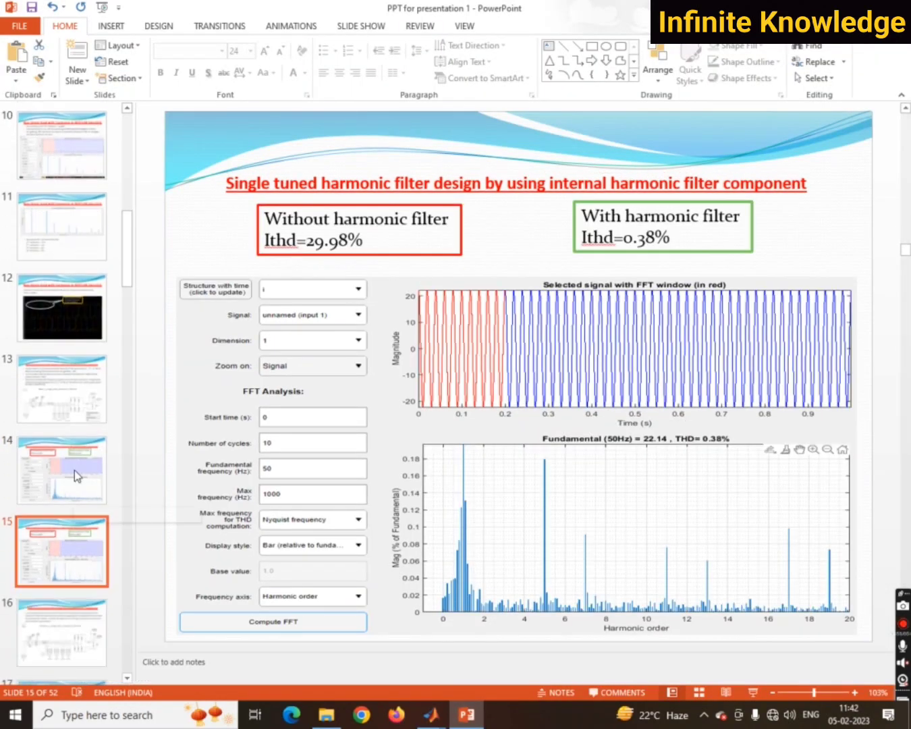
pyautogui.click(64, 450)
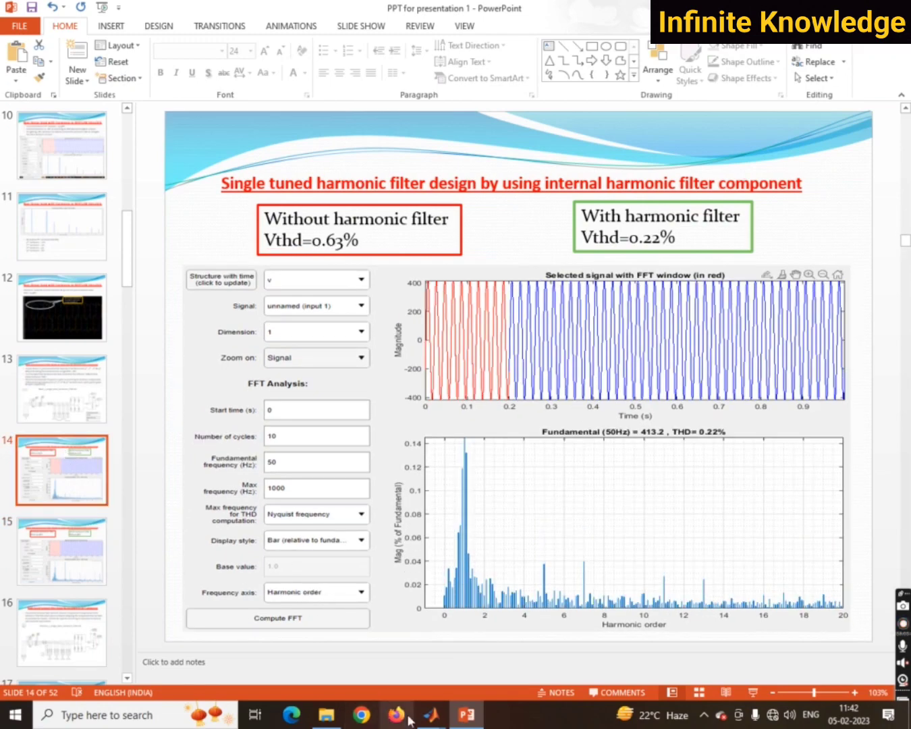